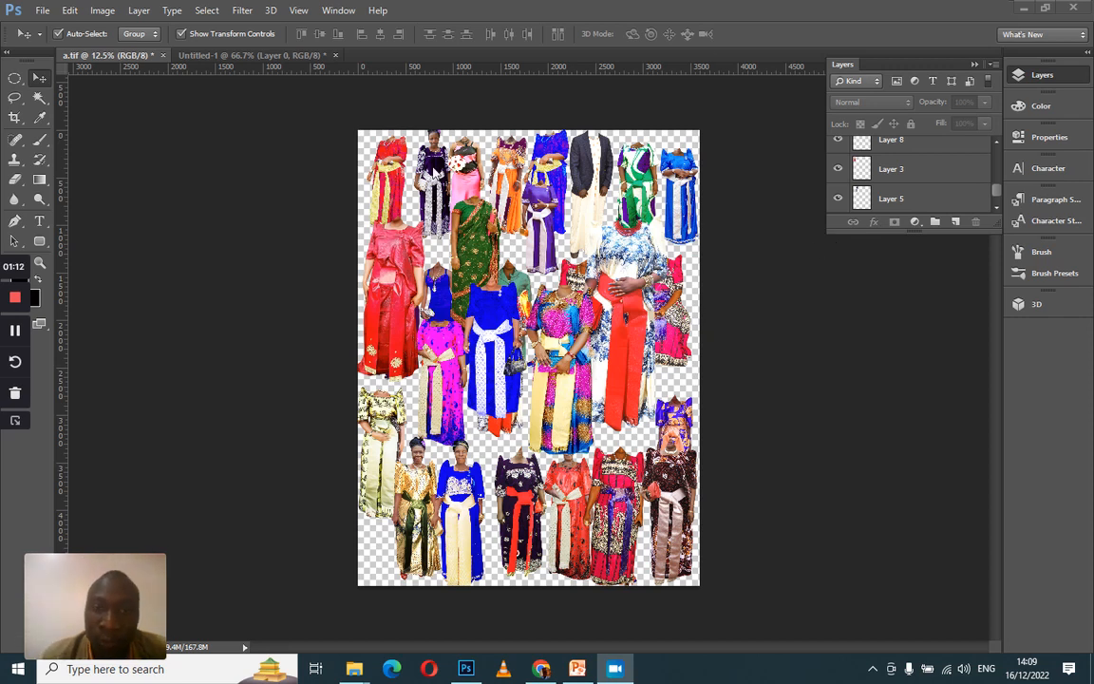
# Copy the woman in the blue dress and the woman in the dark purple dress from a.tif into the Untitled-1 document
pyautogui.click(434, 172)
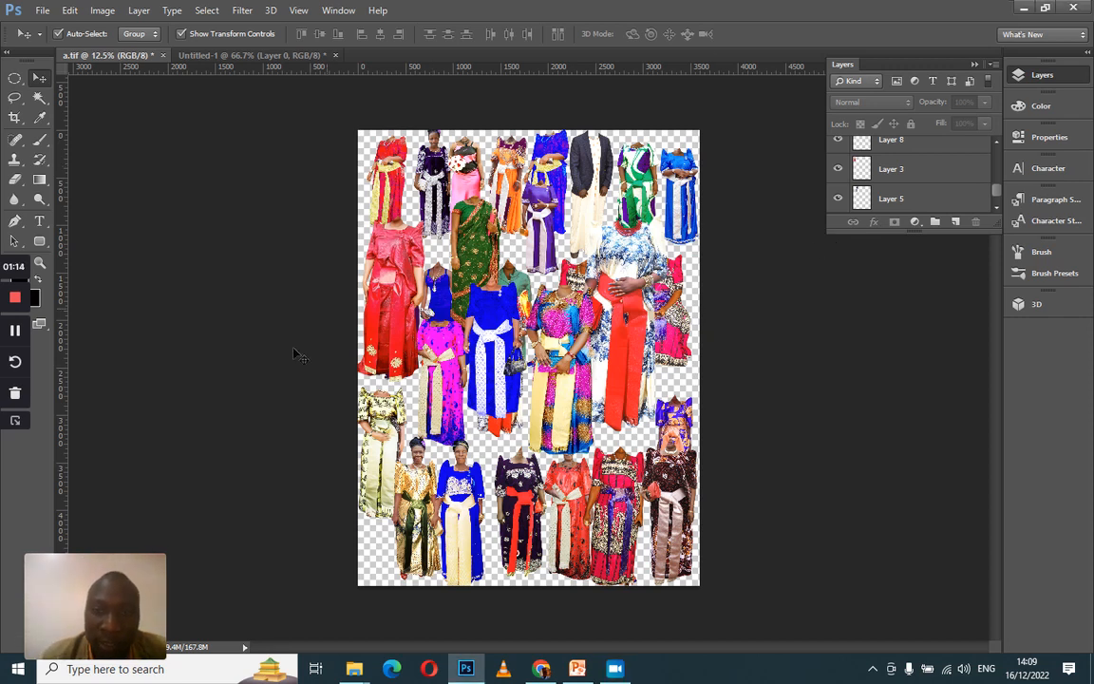
pyautogui.click(456, 513)
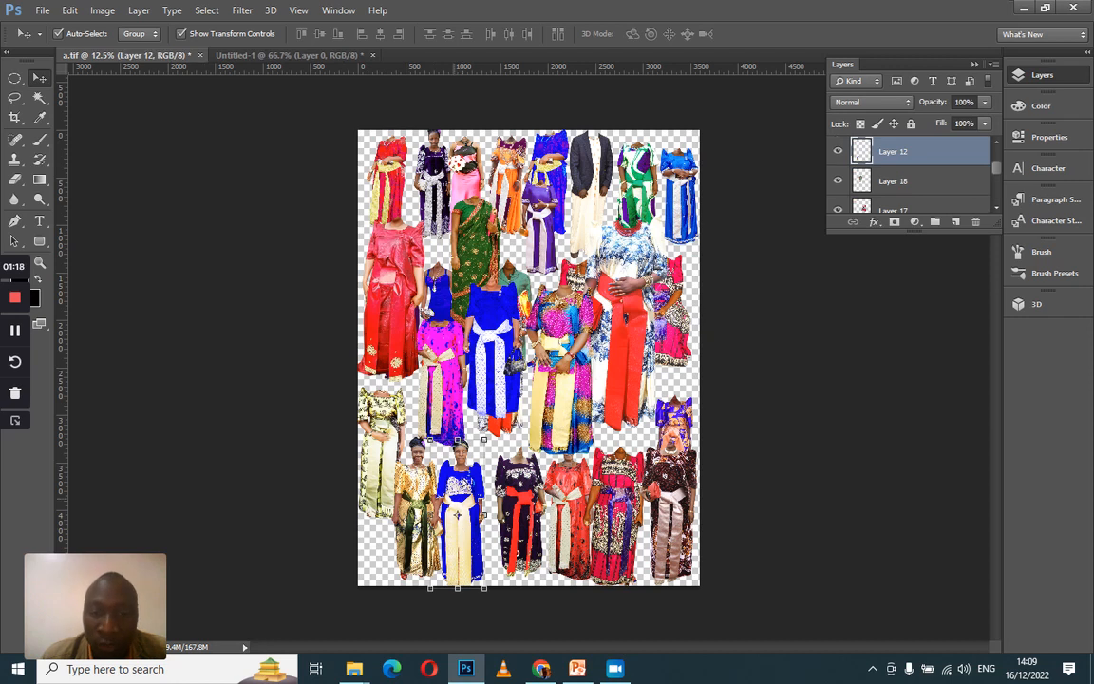
pyautogui.moveTo(457, 514); pyautogui.dragTo(456, 347)
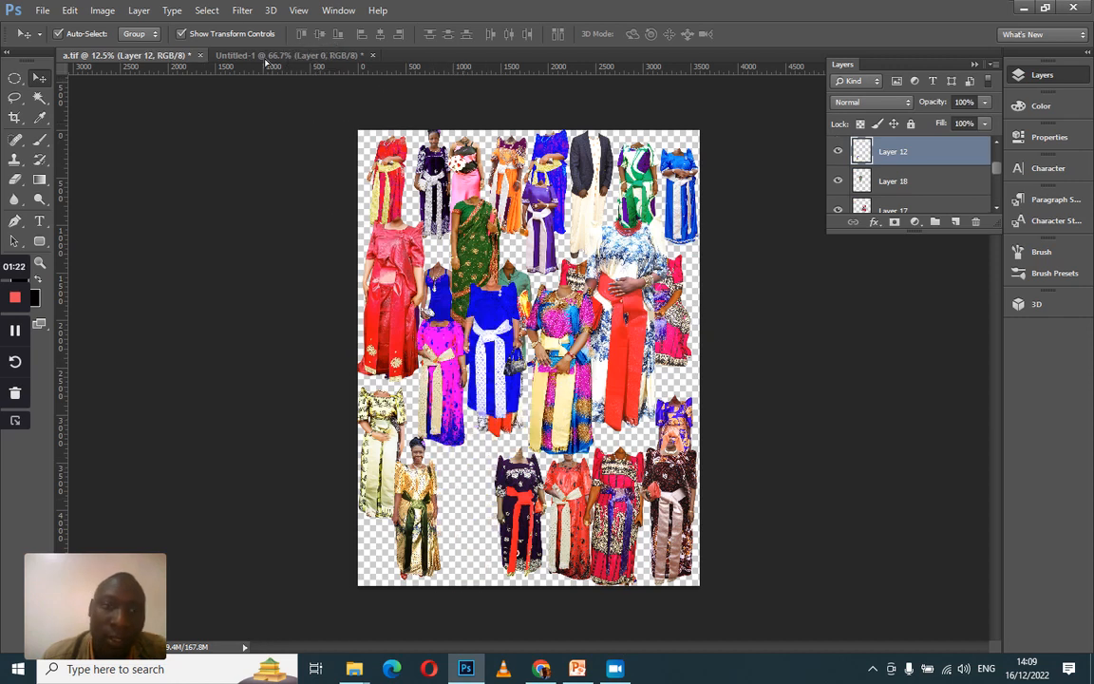
pyautogui.moveTo(262, 56); pyautogui.dragTo(467, 371)
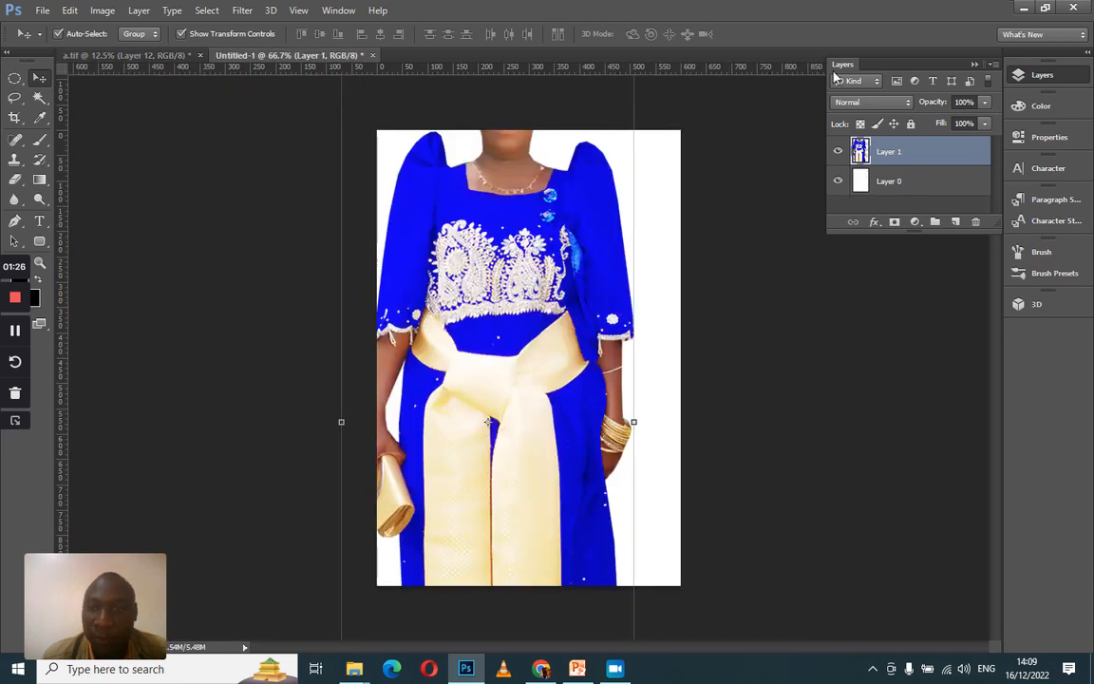
pyautogui.click(130, 58)
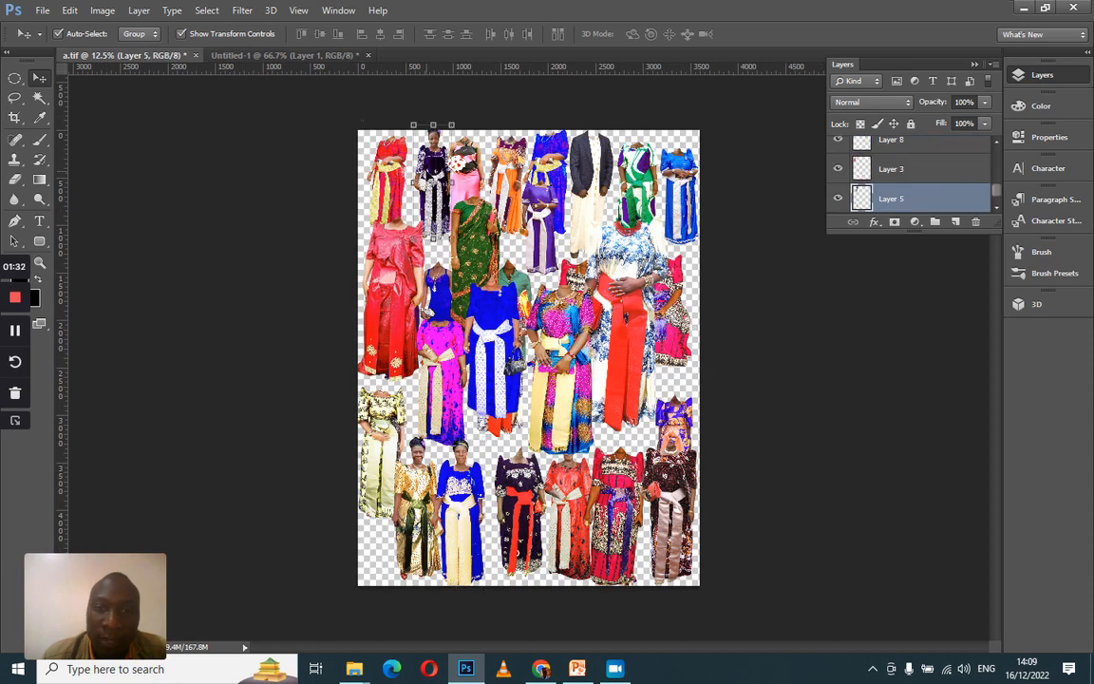
pyautogui.moveTo(432, 180); pyautogui.dragTo(605, 359)
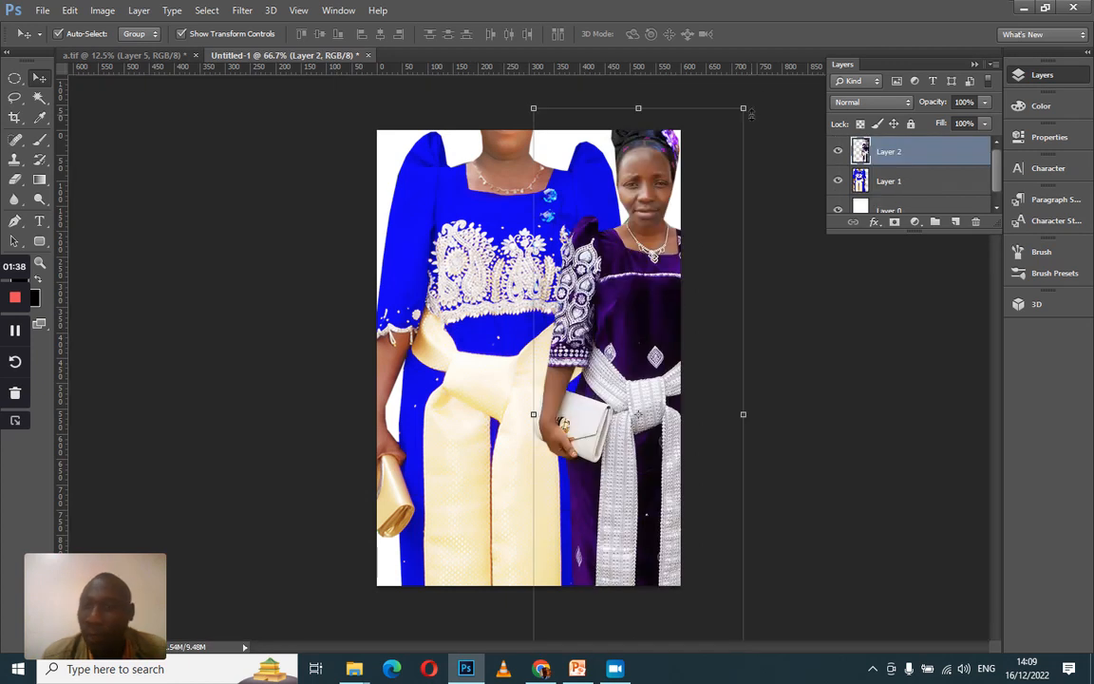
# Scale the woman in the purple dress down proportionally to about 65% and apply the transform
pyautogui.click(974, 64)
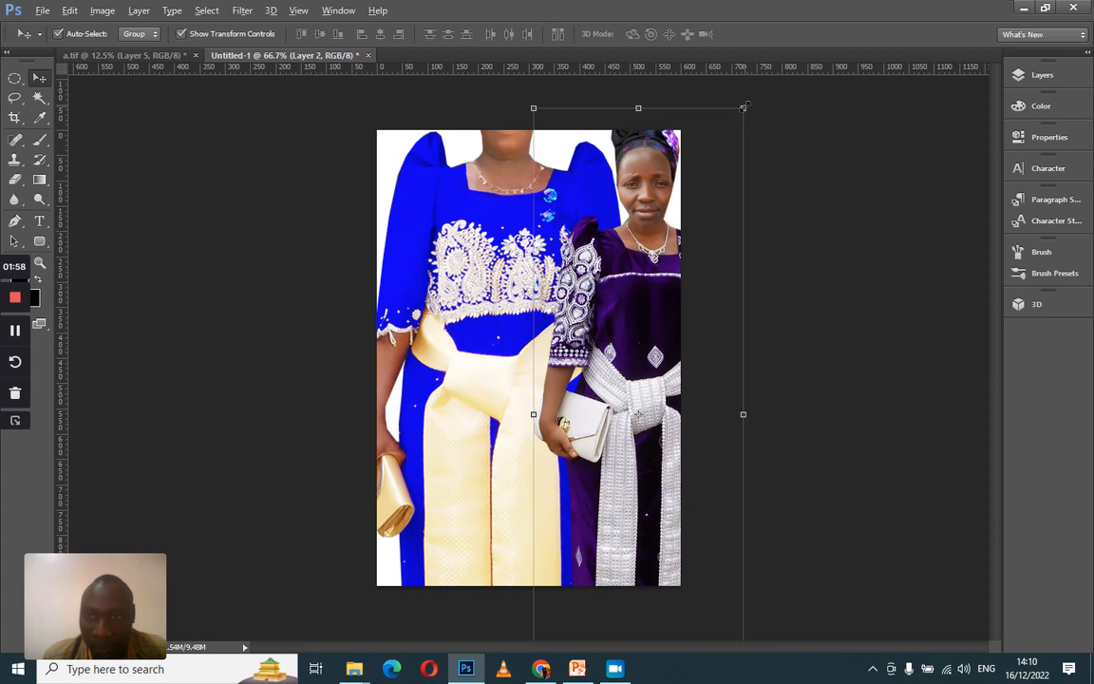
pyautogui.click(743, 107)
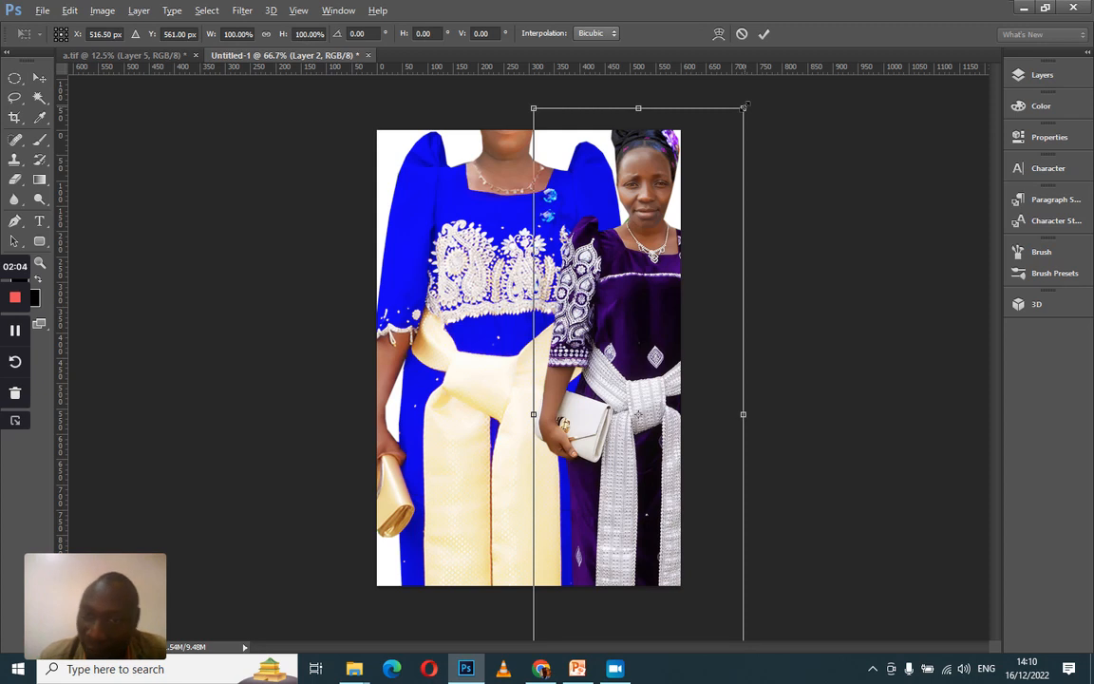
pyautogui.moveTo(744, 108); pyautogui.dragTo(719, 209)
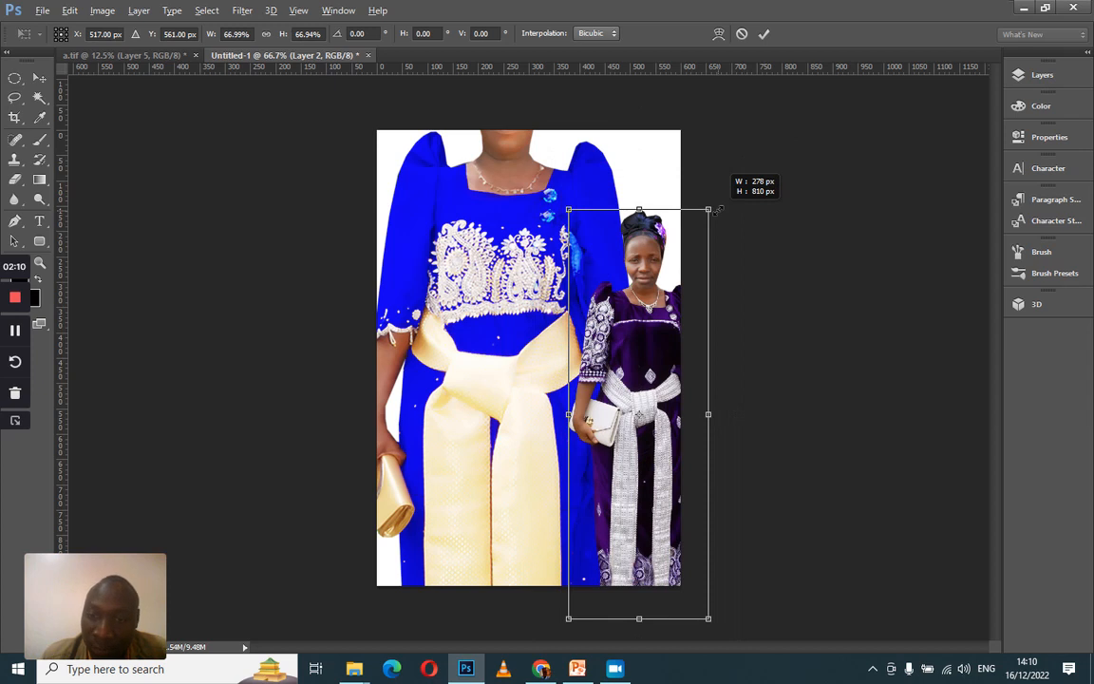
pyautogui.moveTo(719, 209); pyautogui.dragTo(714, 217)
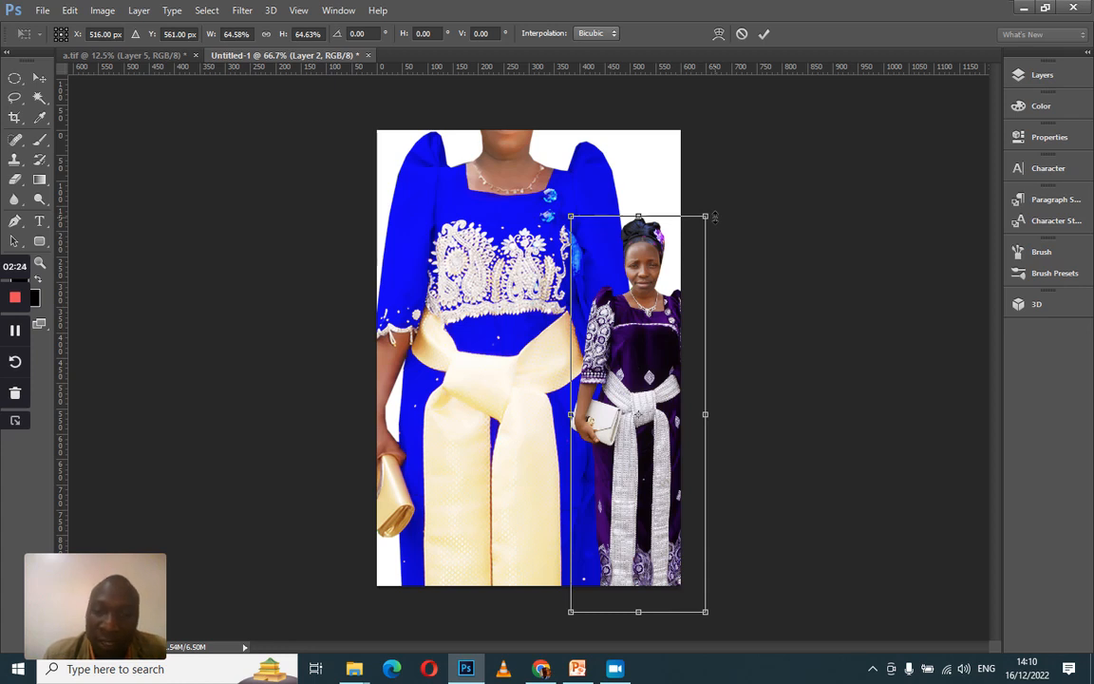
pyautogui.click(763, 35)
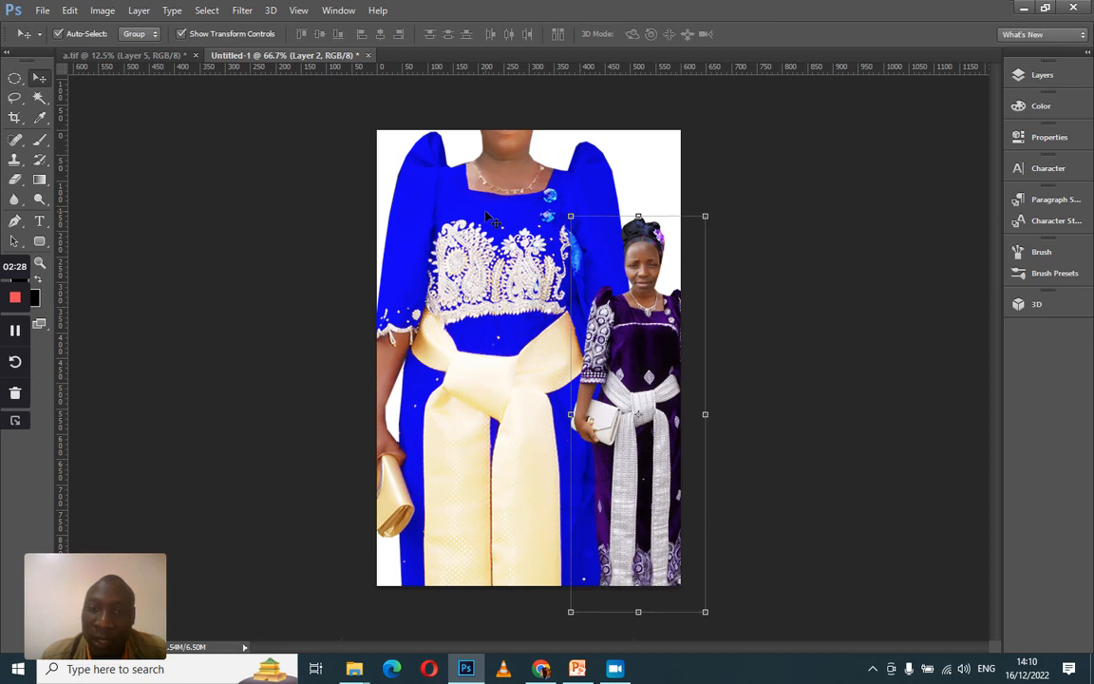
# Scale the woman in the blue dress down to about 54% and place her partly beyond the canvas's left edge
pyautogui.click(438, 194)
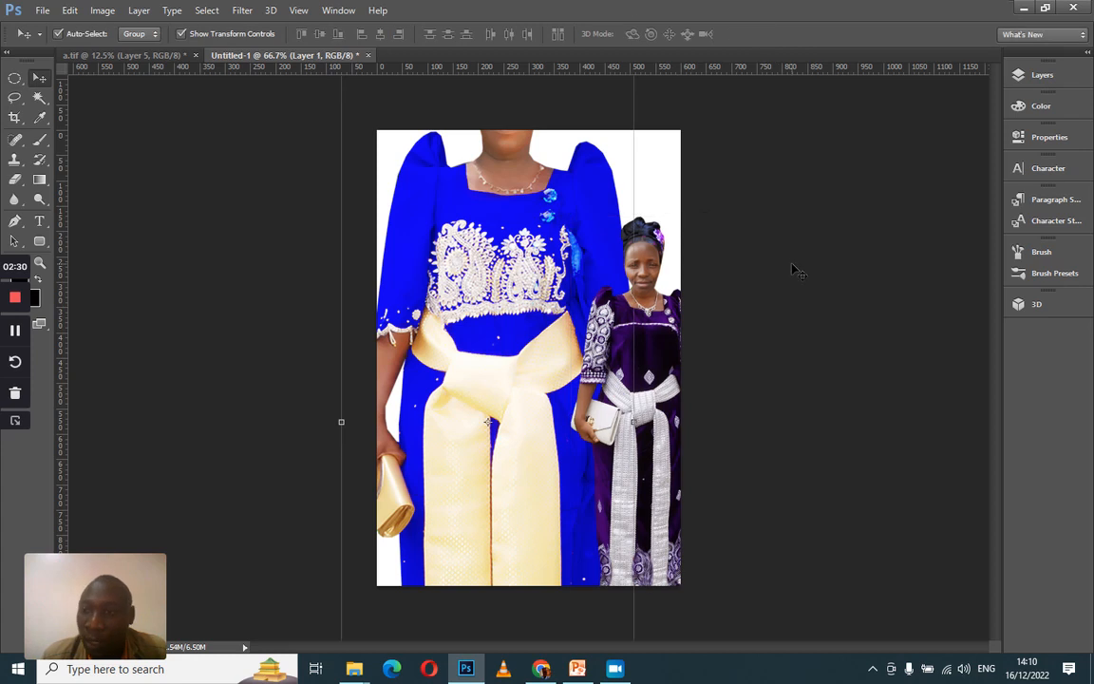
pyautogui.moveTo(483, 279); pyautogui.dragTo(485, 410)
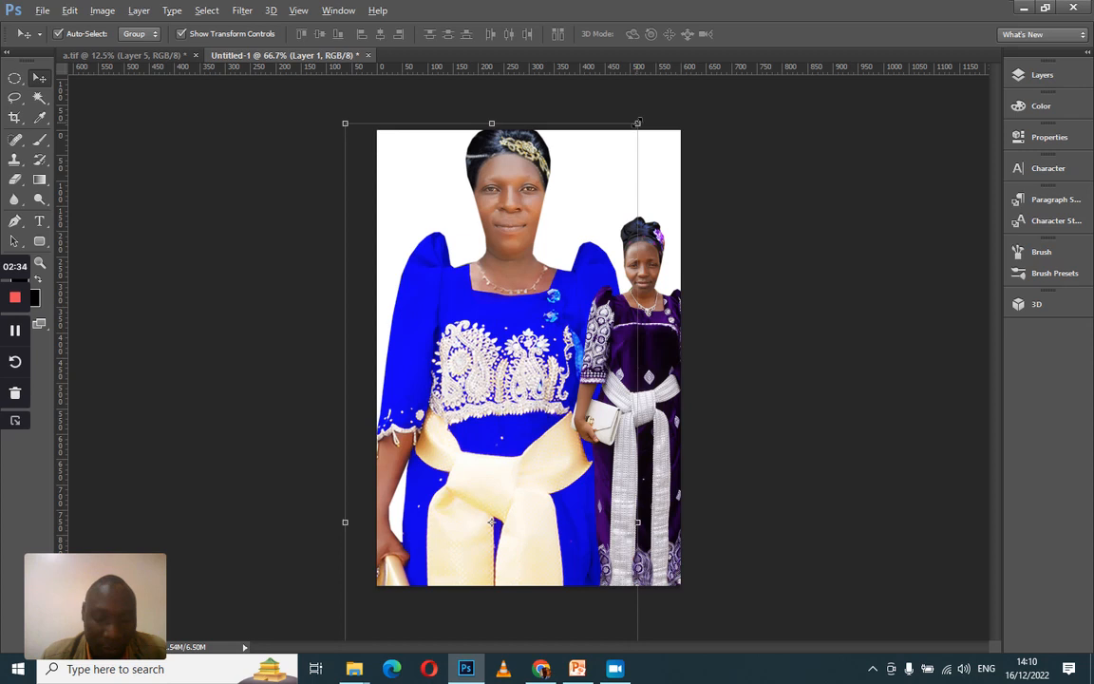
pyautogui.moveTo(637, 123); pyautogui.dragTo(583, 288)
pyautogui.moveTo(502, 421); pyautogui.dragTo(488, 252)
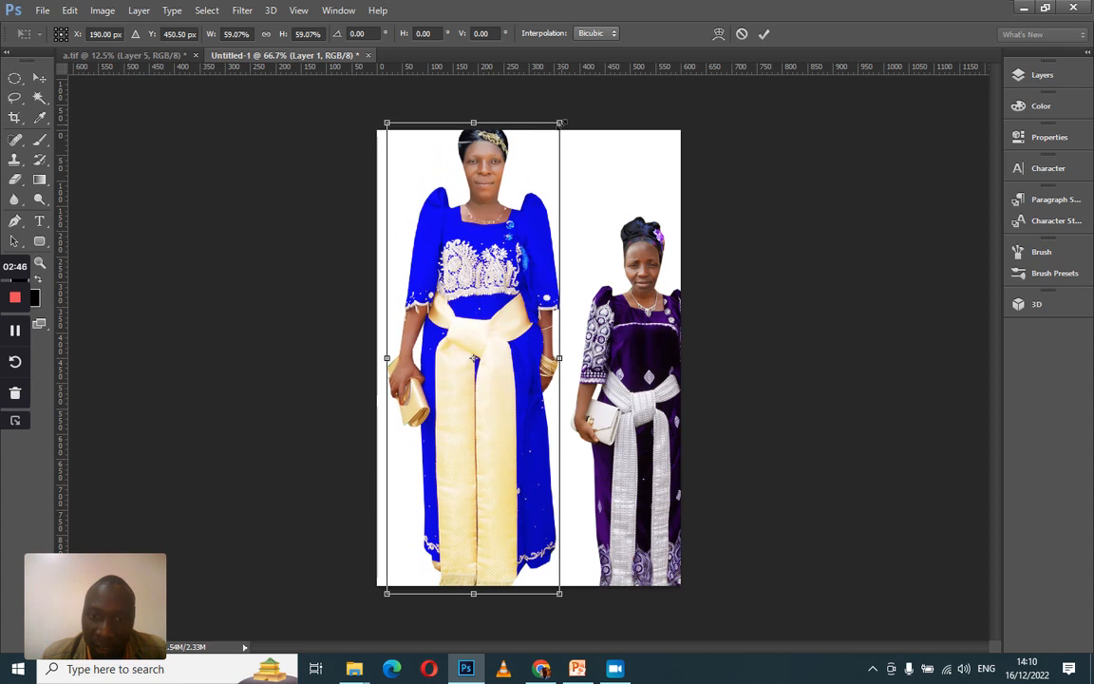
pyautogui.moveTo(561, 123); pyautogui.dragTo(554, 145)
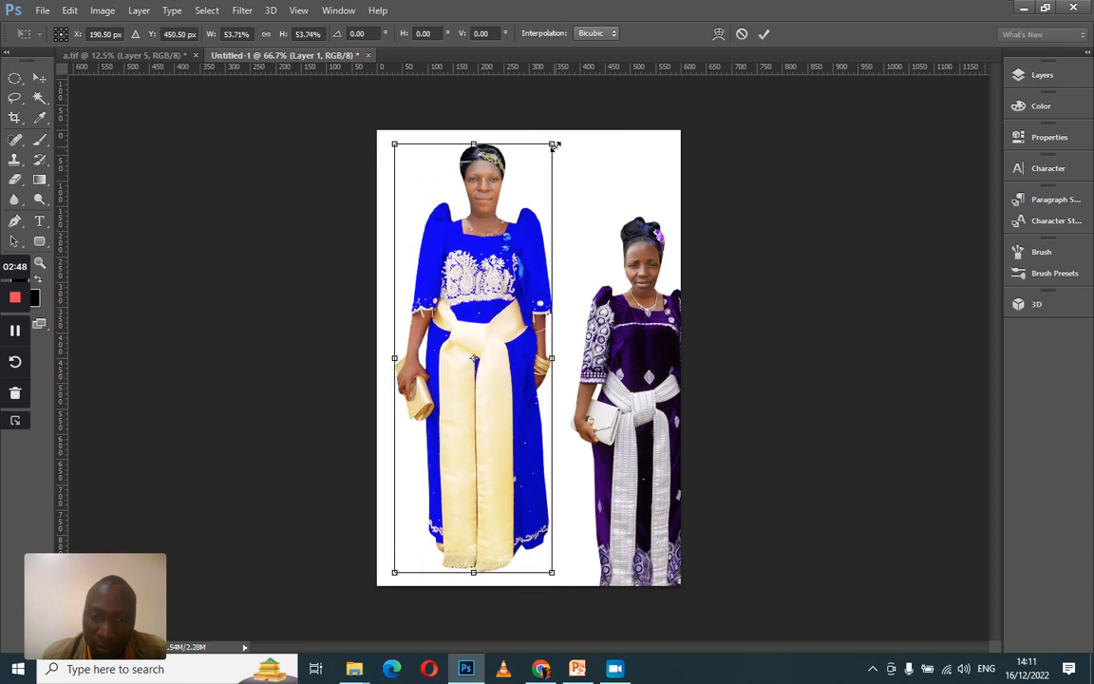
pyautogui.moveTo(481, 269); pyautogui.dragTo(391, 306)
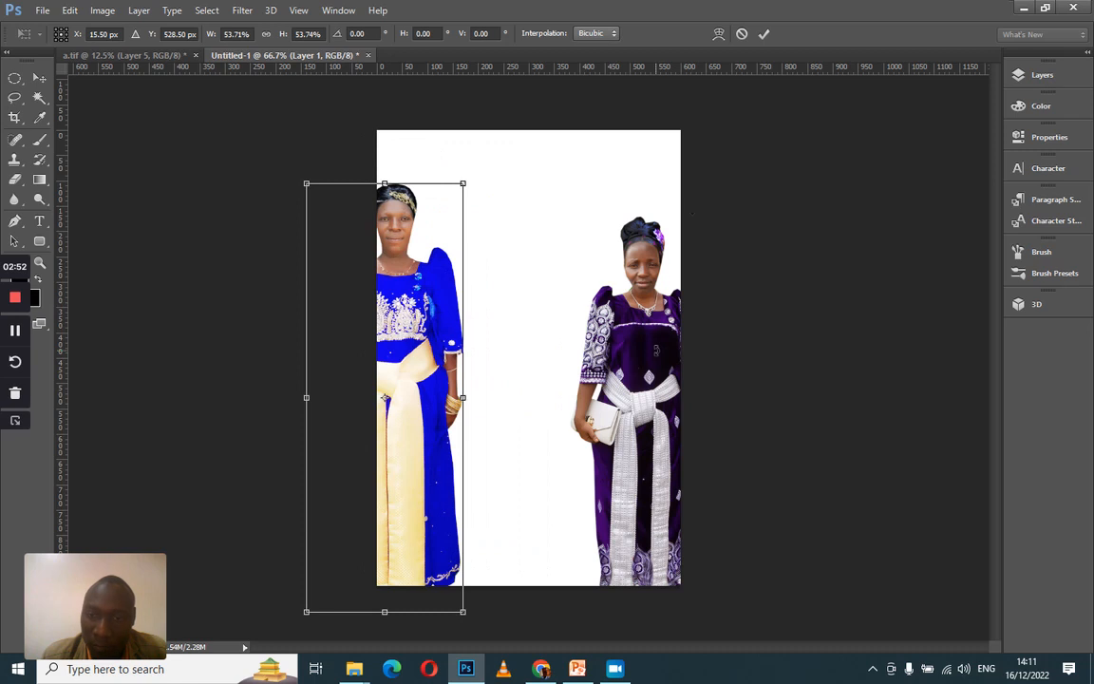
pyautogui.click(764, 34)
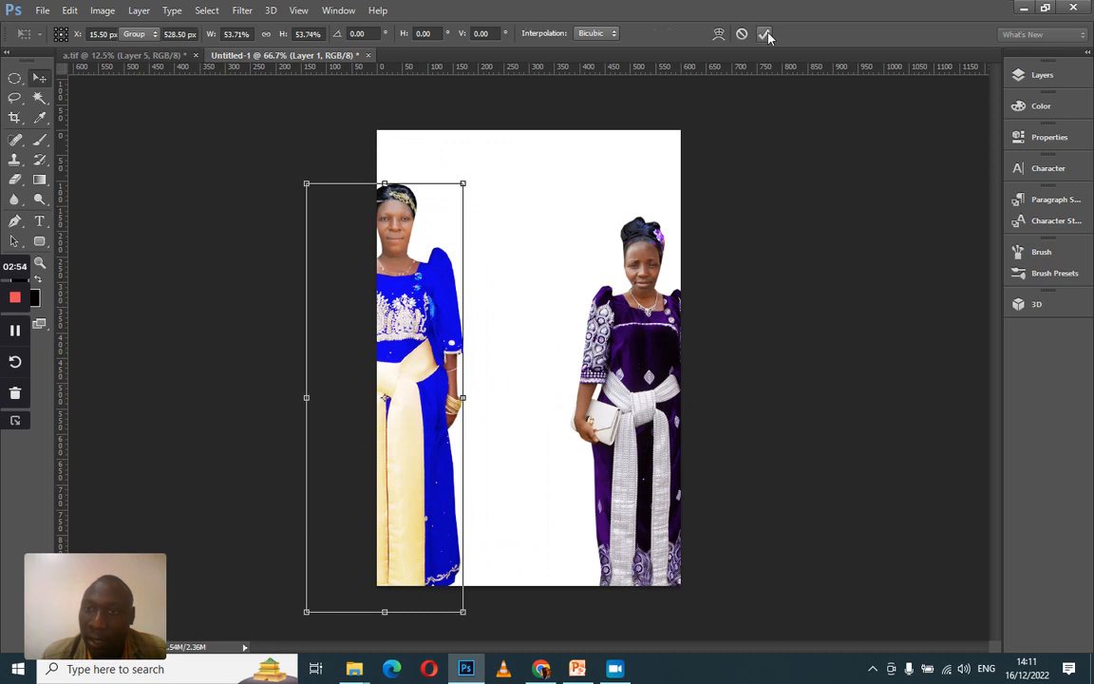
# Move the woman in the purple dress fully inside the canvas and enlarge her proportionally to about 110%
pyautogui.moveTo(647, 376); pyautogui.dragTo(579, 320)
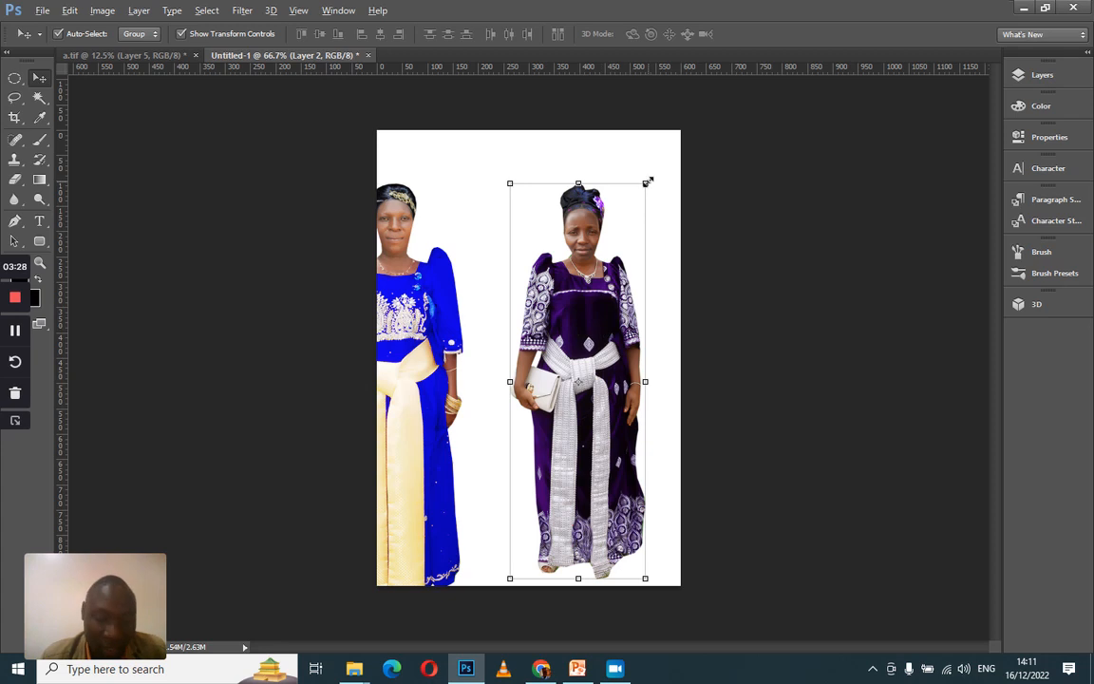
pyautogui.moveTo(647, 182); pyautogui.dragTo(660, 164)
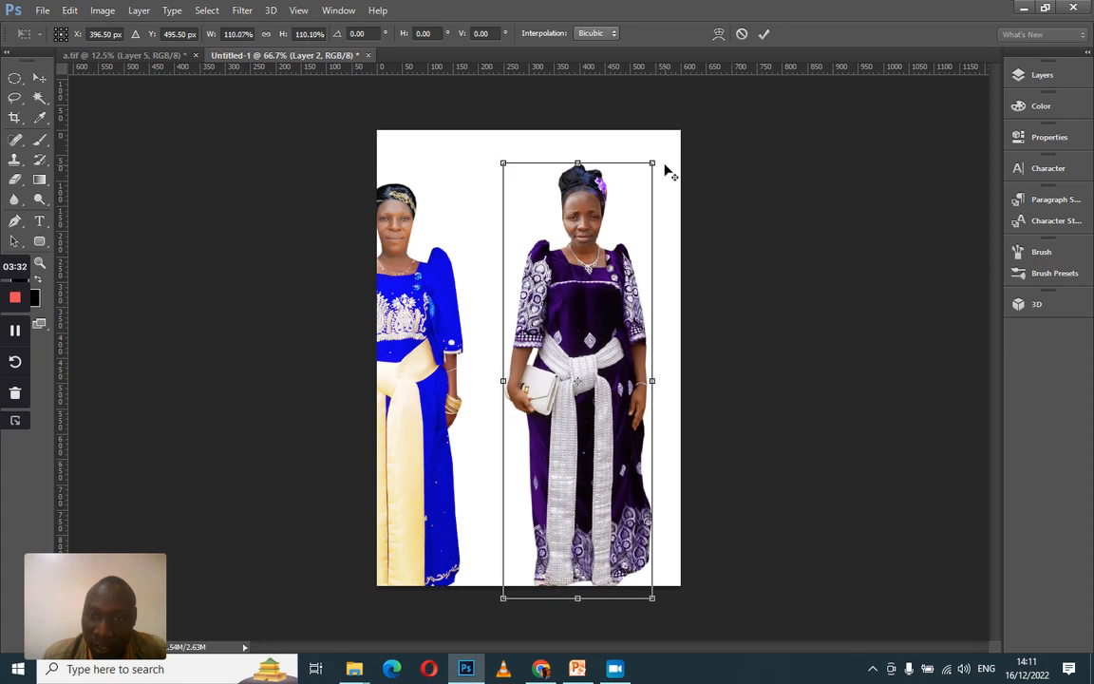
pyautogui.click(763, 33)
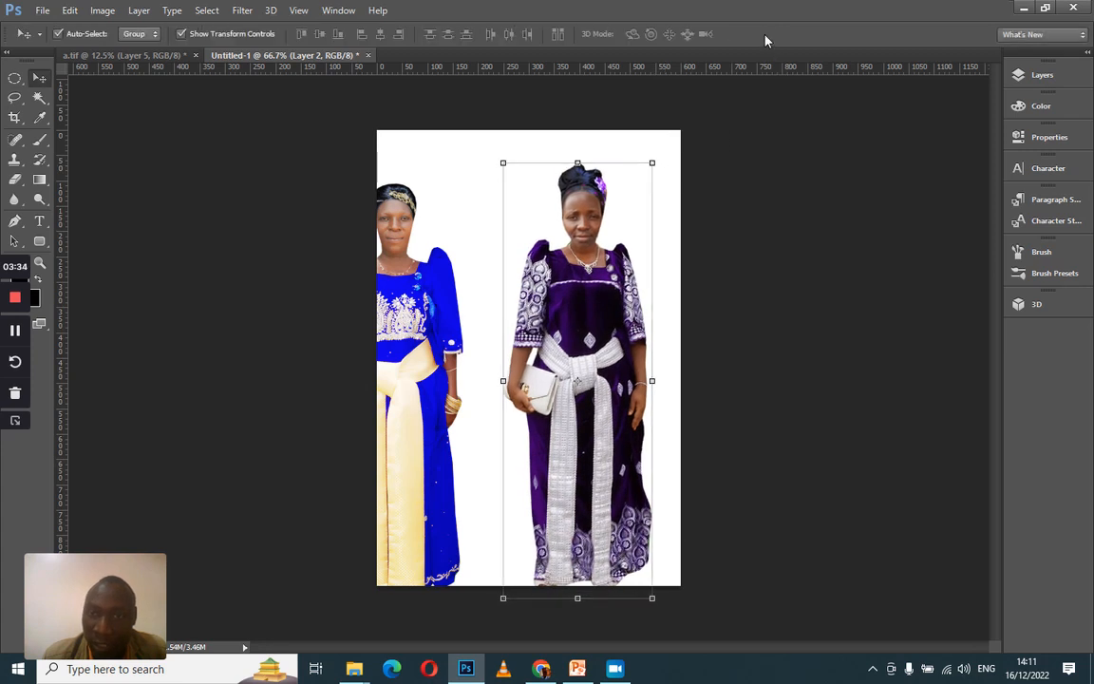
# Nudge the woman in the purple dress upward until her feet sit just inside the canvas's lower edge
pyautogui.press('Up')
pyautogui.press('Up')
pyautogui.press('Up')
pyautogui.press('Up')
pyautogui.press('Up')
pyautogui.press('Up')
pyautogui.press('Up')
pyautogui.press('Up')
pyautogui.press('Up')
pyautogui.press('Up')
pyautogui.press('Up')
pyautogui.press('Up')
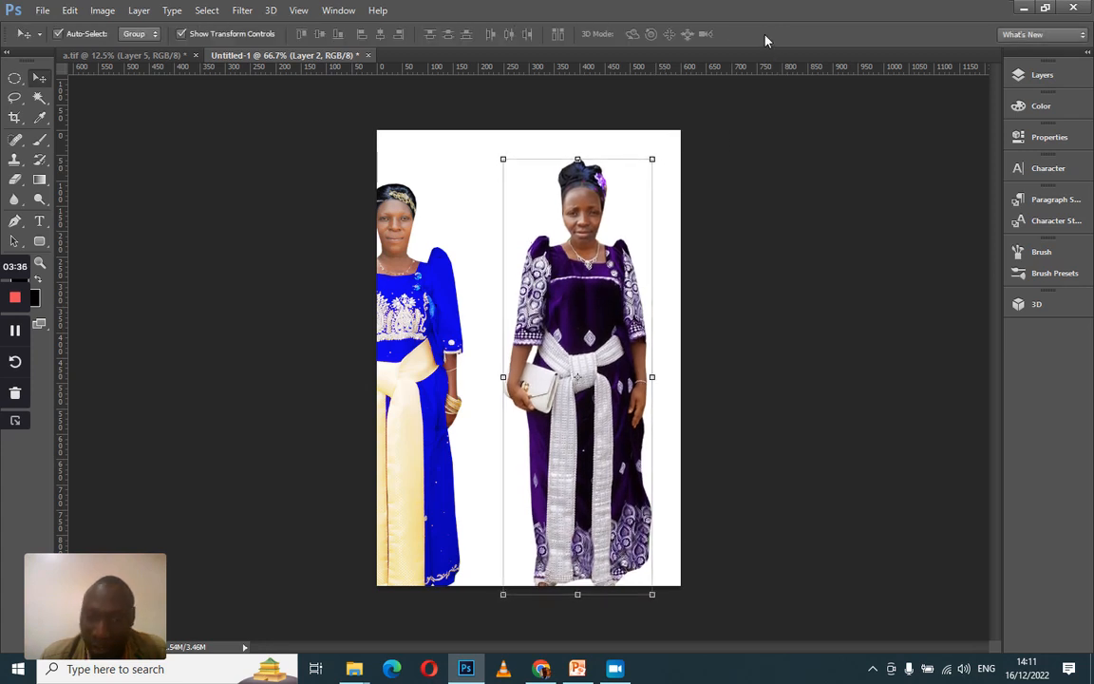
pyautogui.press('Up')
pyautogui.press('Up')
pyautogui.press('Up')
pyautogui.press('Up')
pyautogui.press('Up')
pyautogui.press('Up')
pyautogui.press('Up')
pyautogui.press('Up')
pyautogui.press('Up')
pyautogui.press('Up')
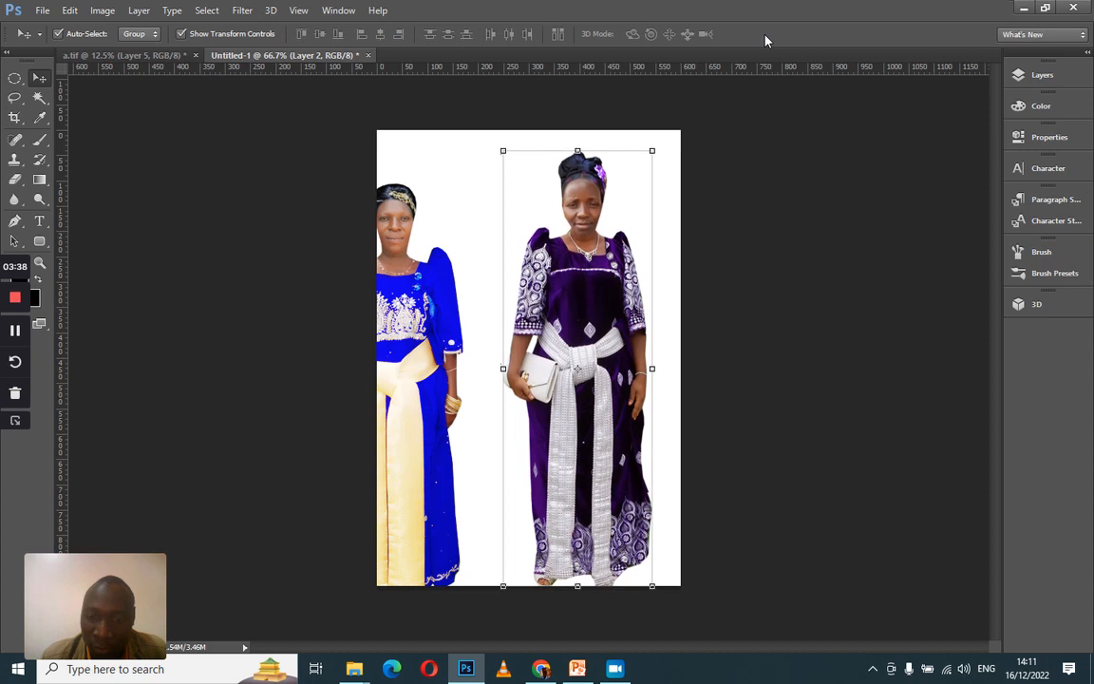
pyautogui.press('Up')
pyautogui.press('Up')
pyautogui.press('Up')
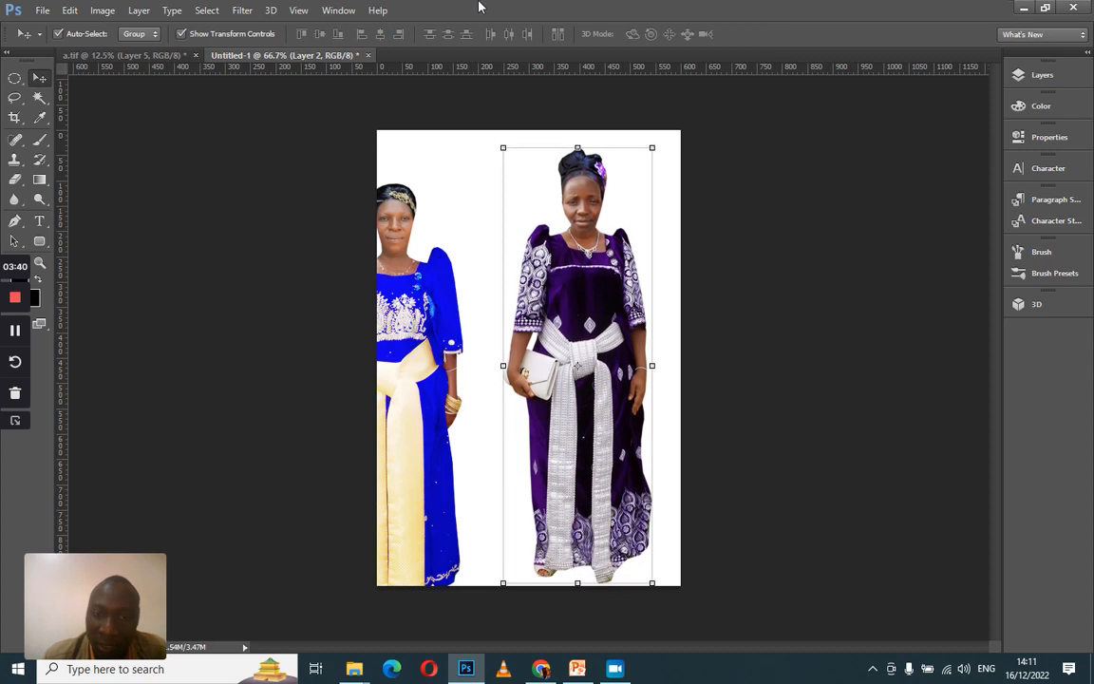
# Move the woman in the blue dress up and inward beside the woman in purple, fitting her full length on the canvas, and deselect her layer
pyautogui.click(424, 351)
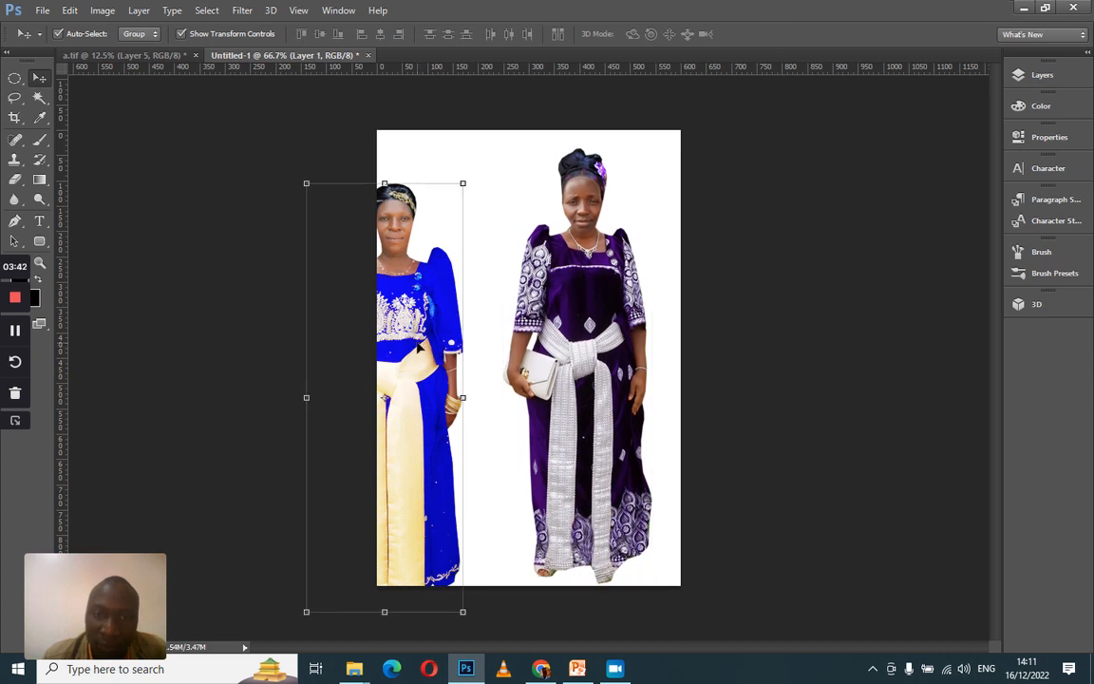
pyautogui.moveTo(425, 351); pyautogui.dragTo(475, 313)
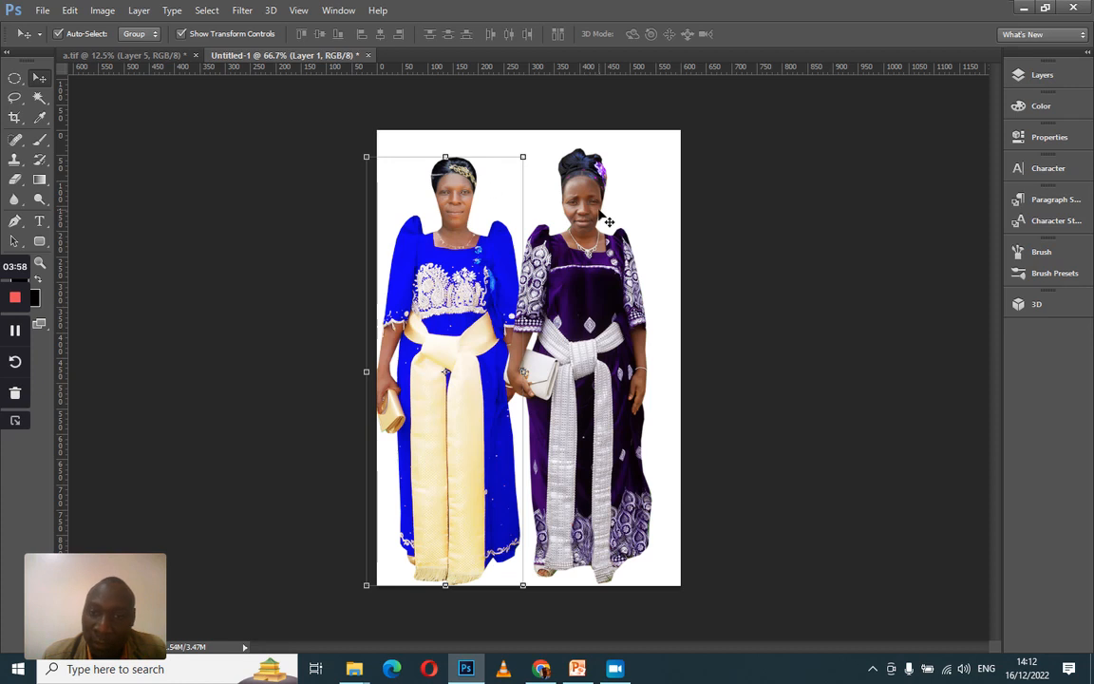
pyautogui.click(765, 171)
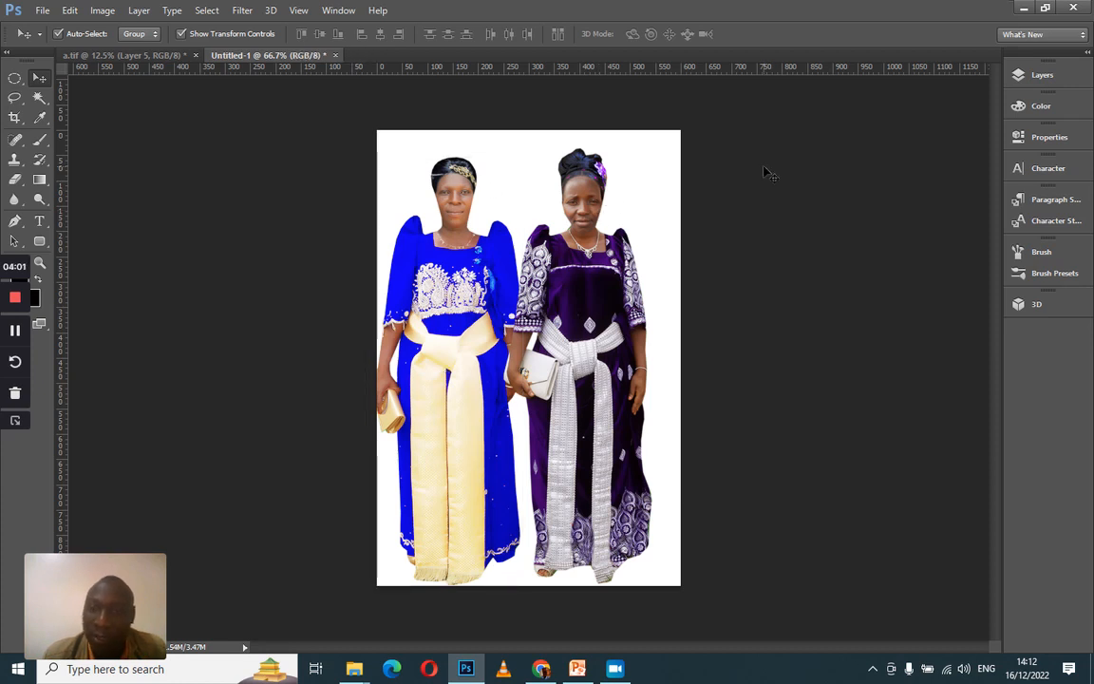
# Draw an elliptical marquee of about 96 × 173 px around the head of the woman in purple, with Layer 2 active
pyautogui.click(1043, 74)
pyautogui.click(908, 152)
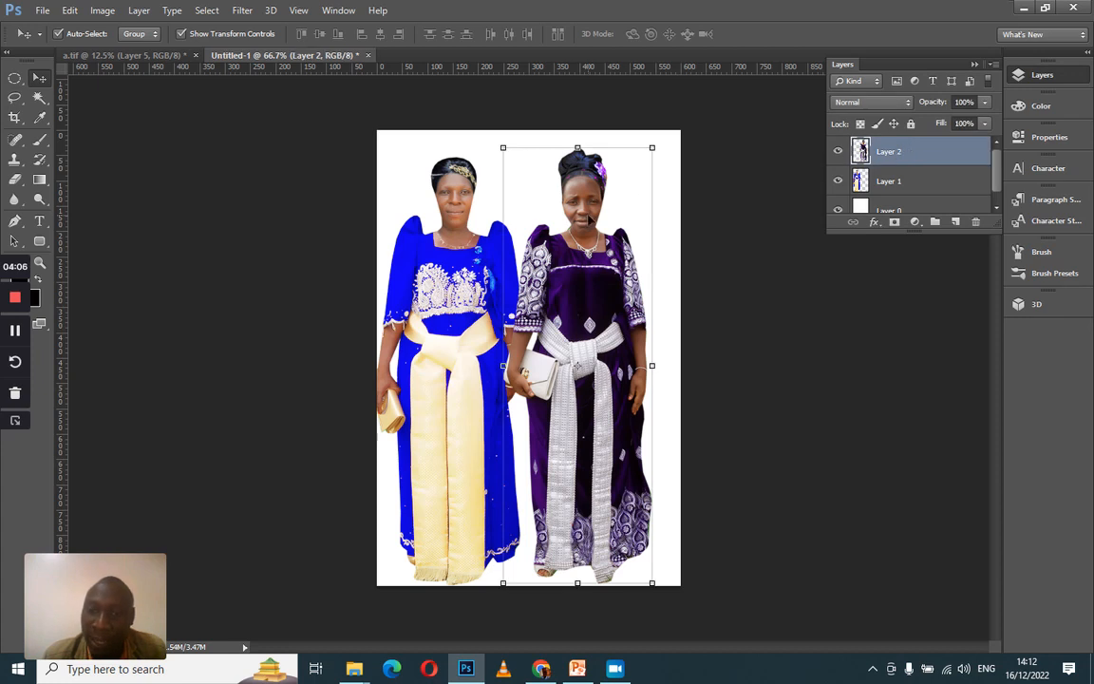
pyautogui.hotkey('ctrl', '+')
pyautogui.hotkey('ctrl', '+')
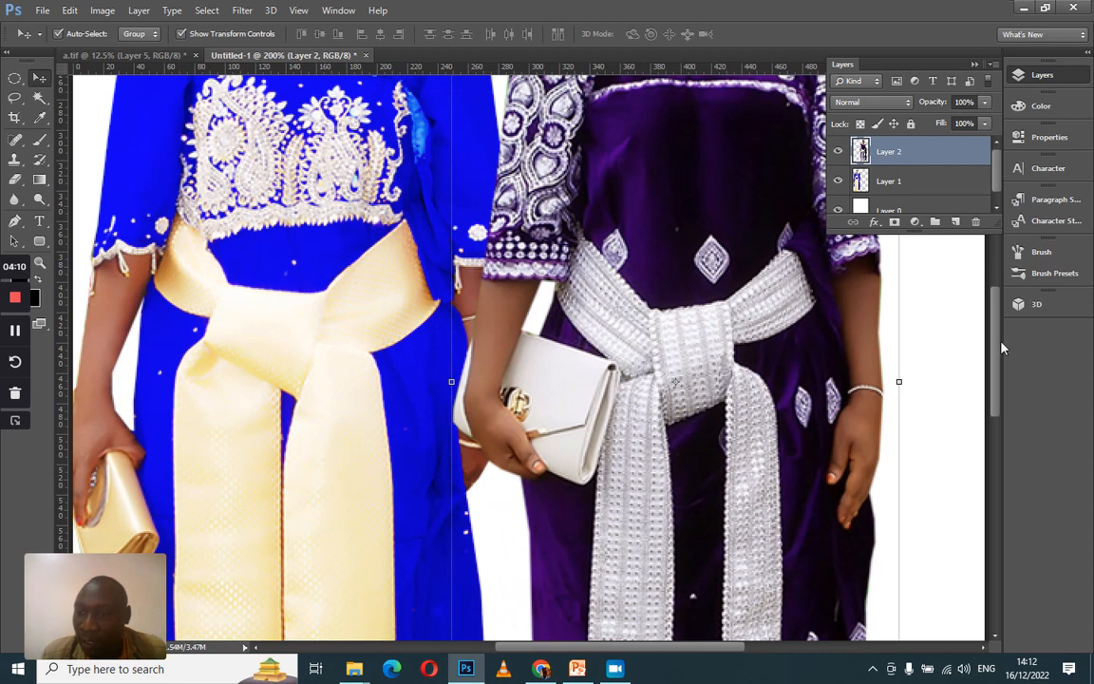
pyautogui.moveTo(997, 342); pyautogui.dragTo(1002, 236)
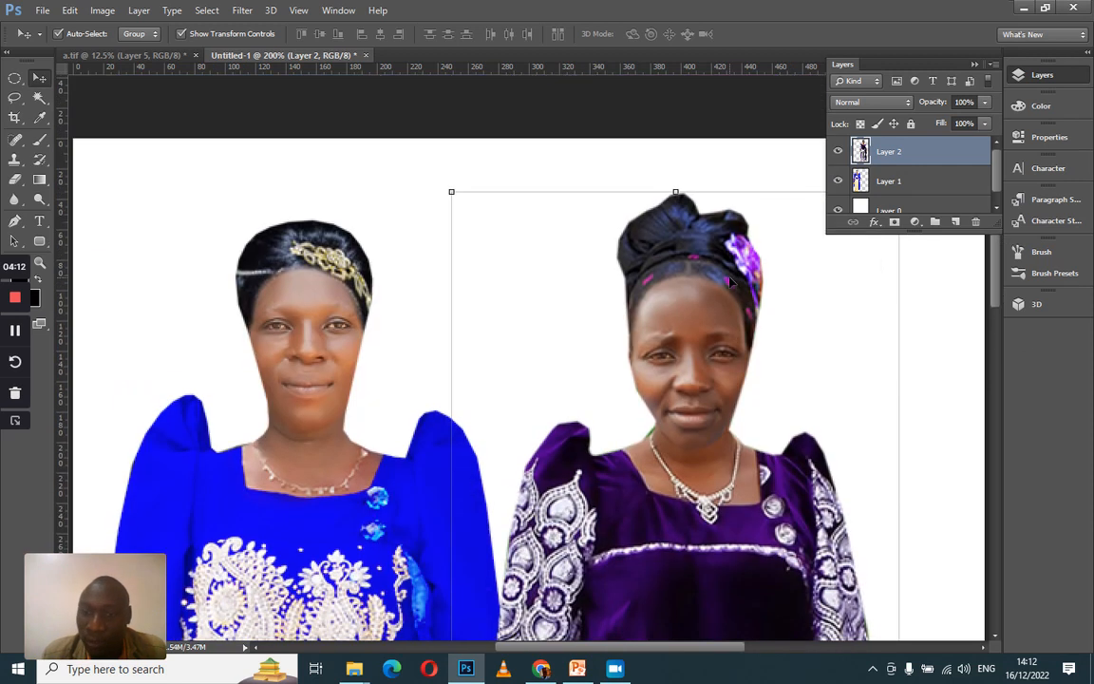
pyautogui.click(11, 79)
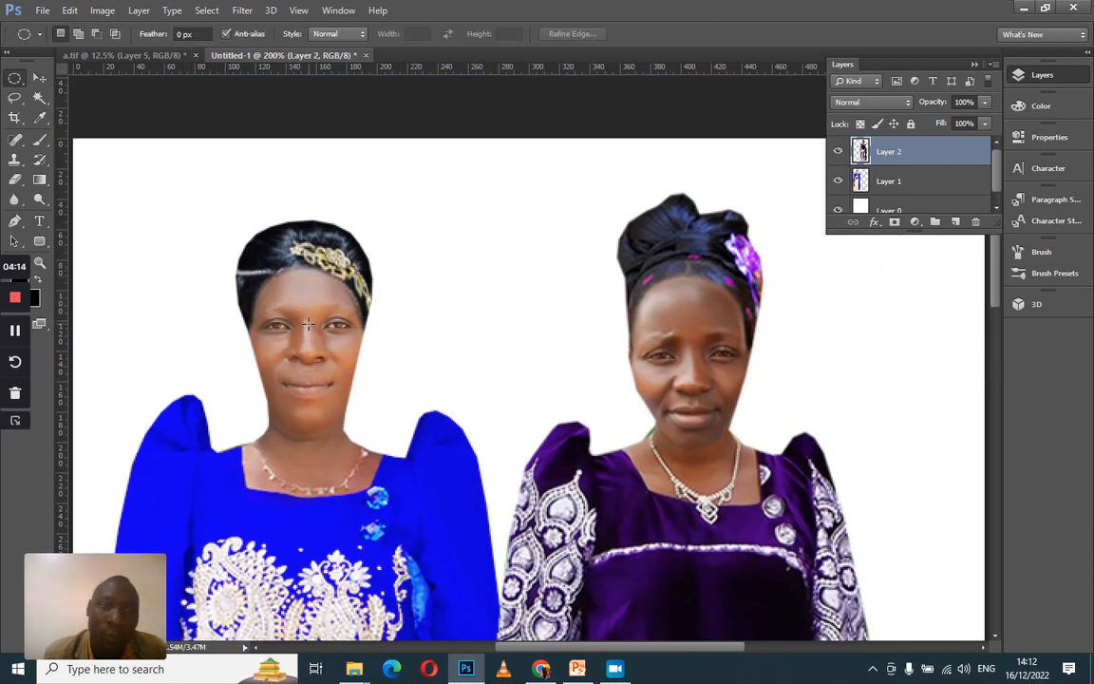
pyautogui.click(975, 67)
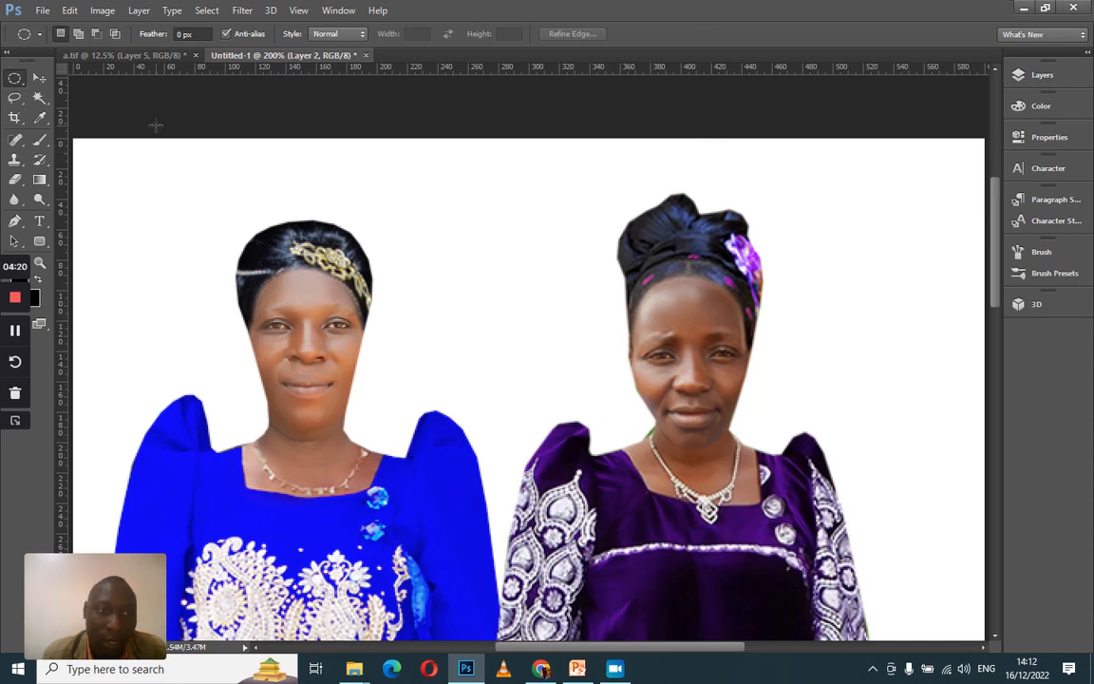
pyautogui.rightClick(13, 78)
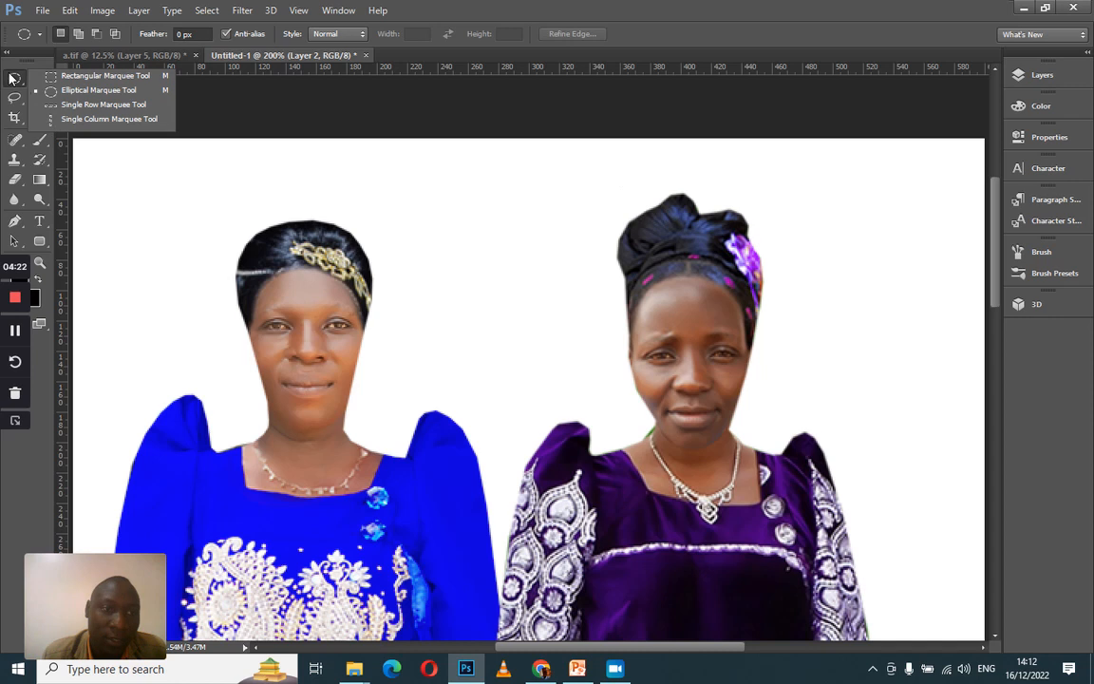
pyautogui.click(78, 98)
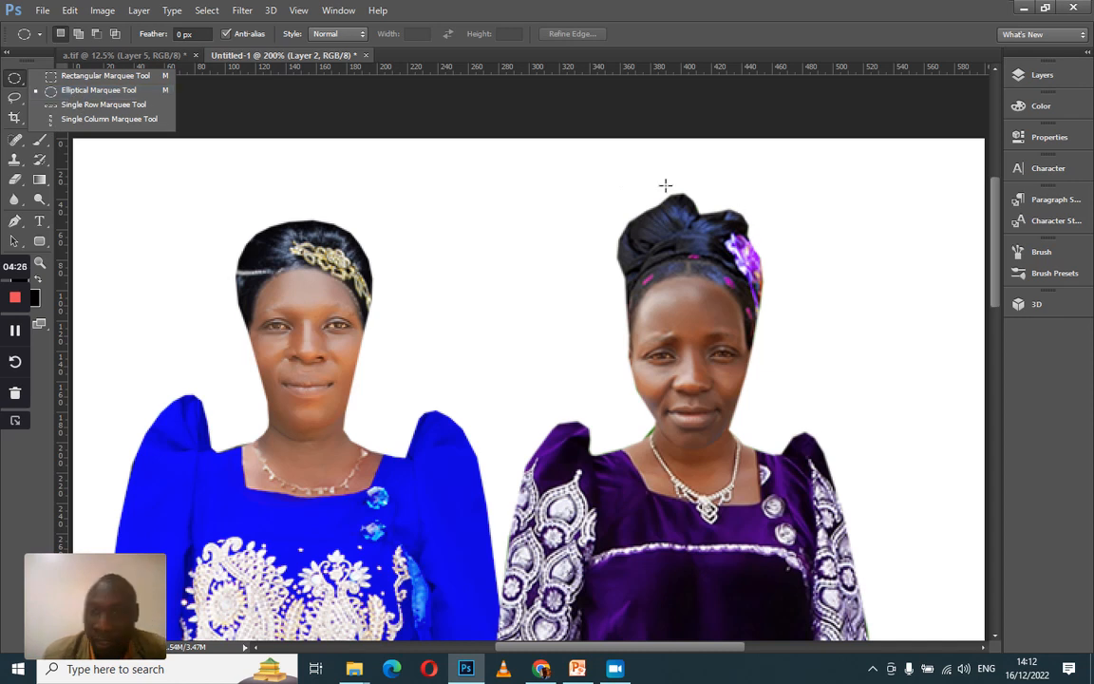
pyautogui.moveTo(619, 183); pyautogui.dragTo(766, 373)
pyautogui.moveTo(770, 382); pyautogui.dragTo(764, 445)
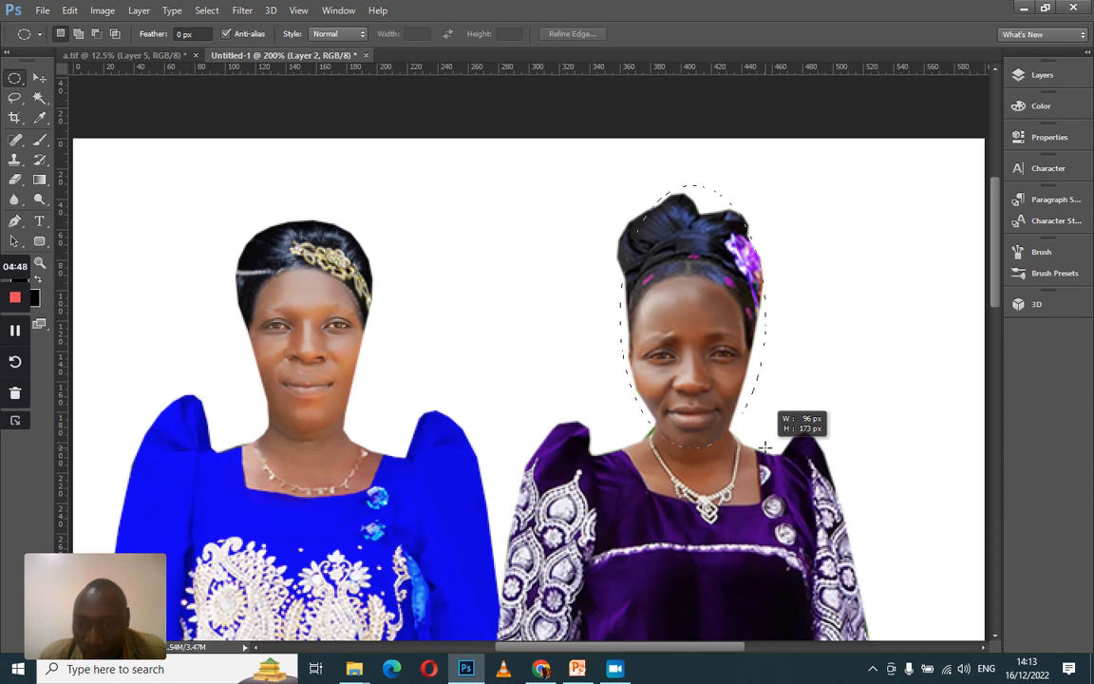
pyautogui.moveTo(764, 447); pyautogui.dragTo(764, 446)
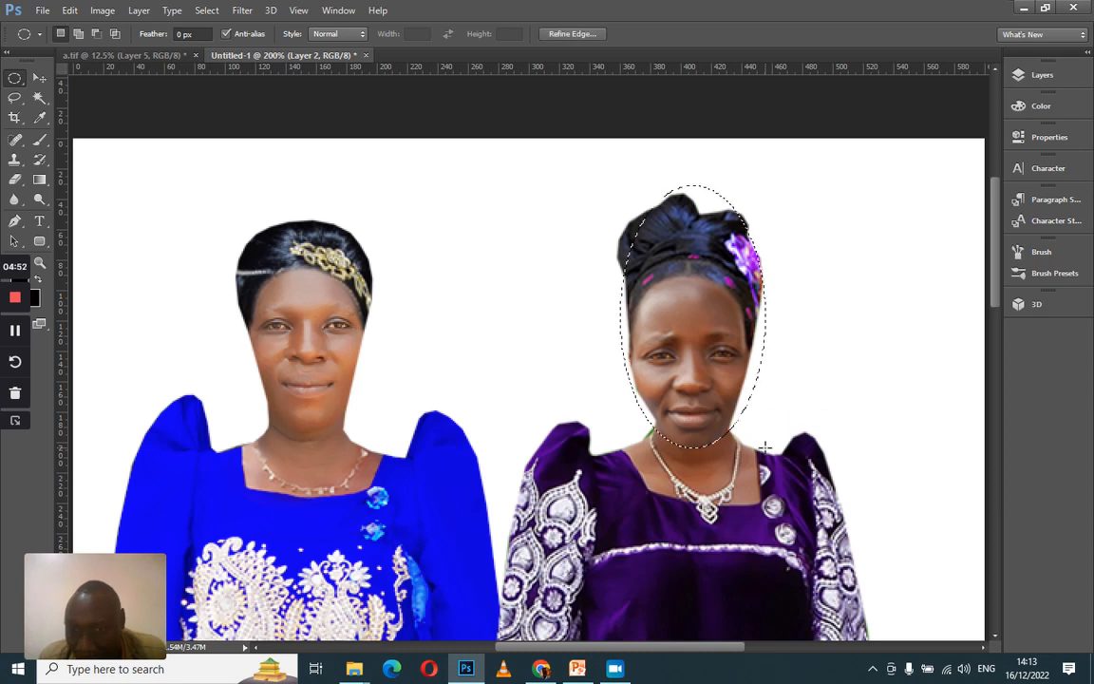
# Delete the purple-dressed woman's head within the elliptical selection, and shift the selection to clear the leftover hair around it
pyautogui.press('Delete')
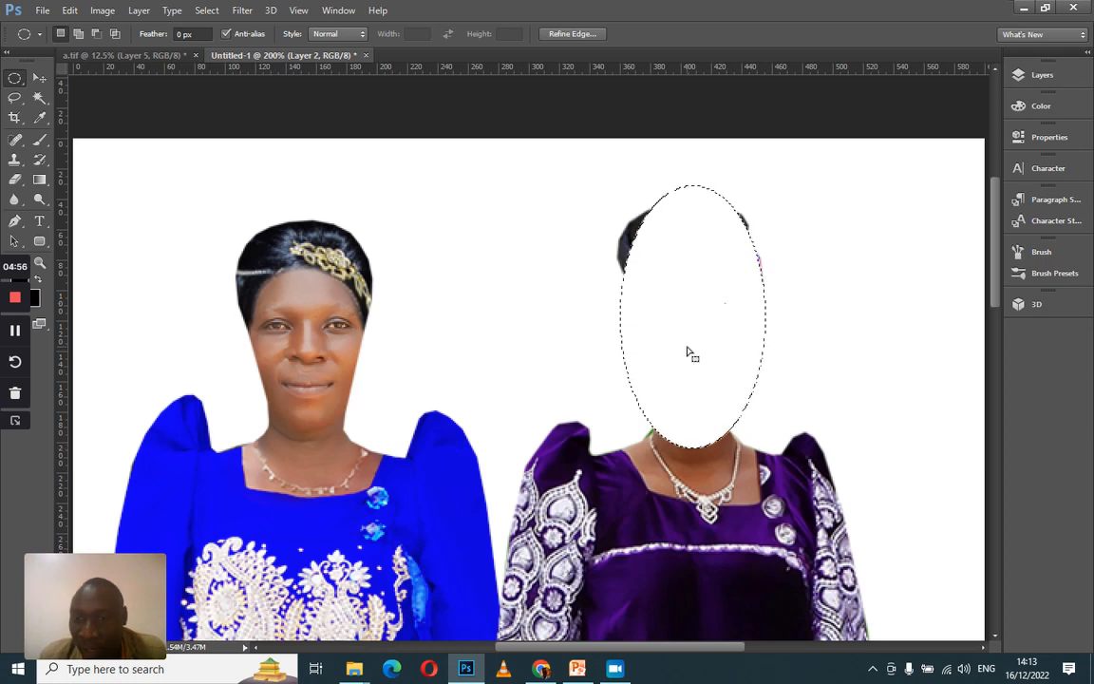
pyautogui.moveTo(713, 306); pyautogui.dragTo(659, 269)
pyautogui.press('Delete')
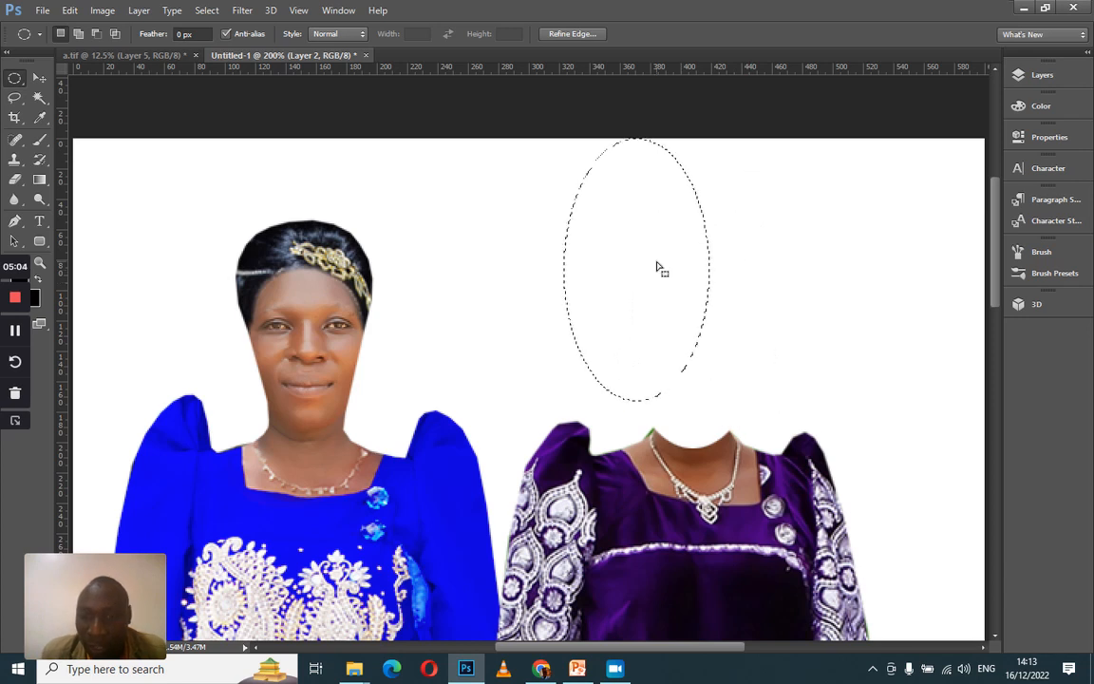
# Move the elliptical selection outline over the head of the woman in the blue dress, ending just below her chin
pyautogui.moveTo(620, 266); pyautogui.dragTo(362, 306)
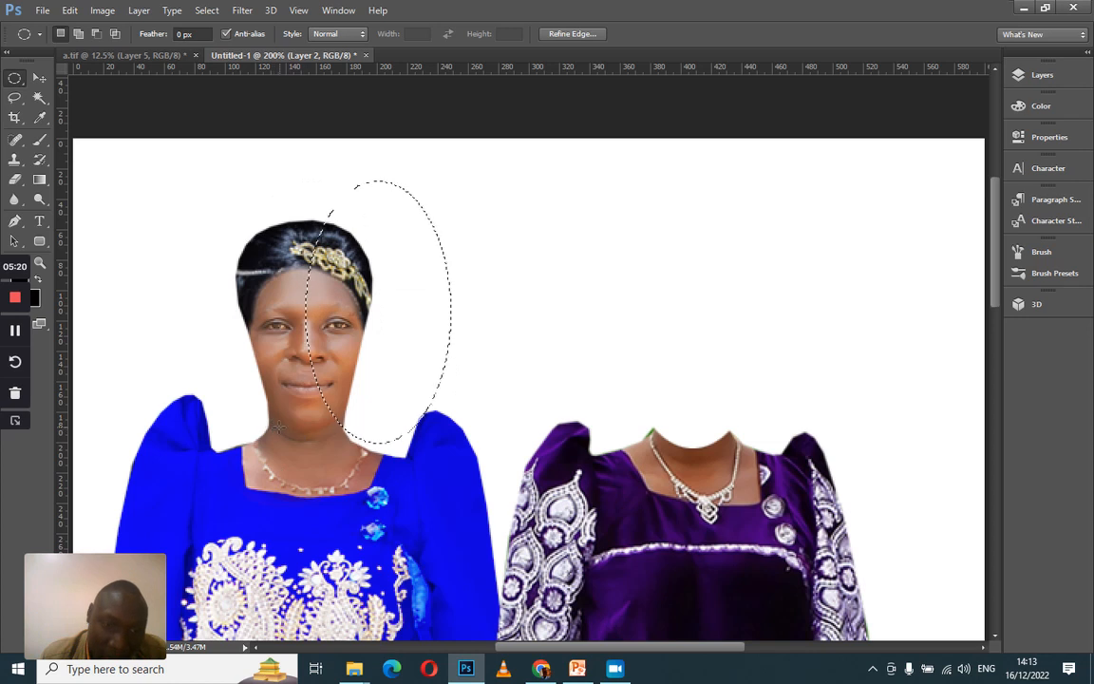
pyautogui.moveTo(368, 305); pyautogui.dragTo(314, 303)
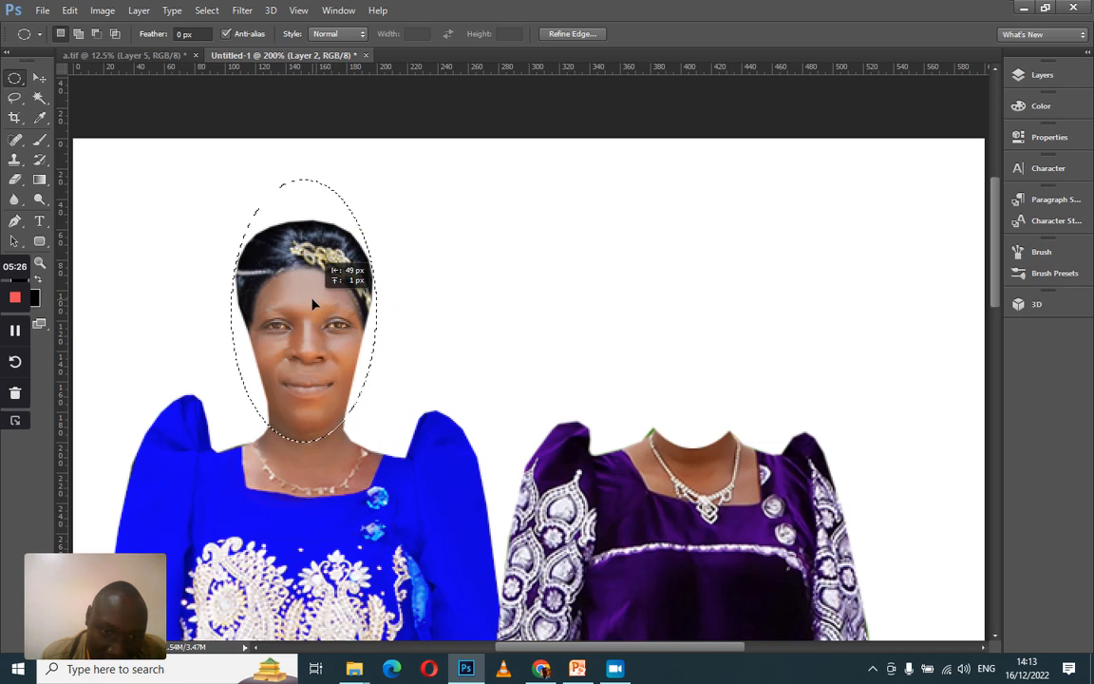
pyautogui.moveTo(314, 304); pyautogui.dragTo(313, 303)
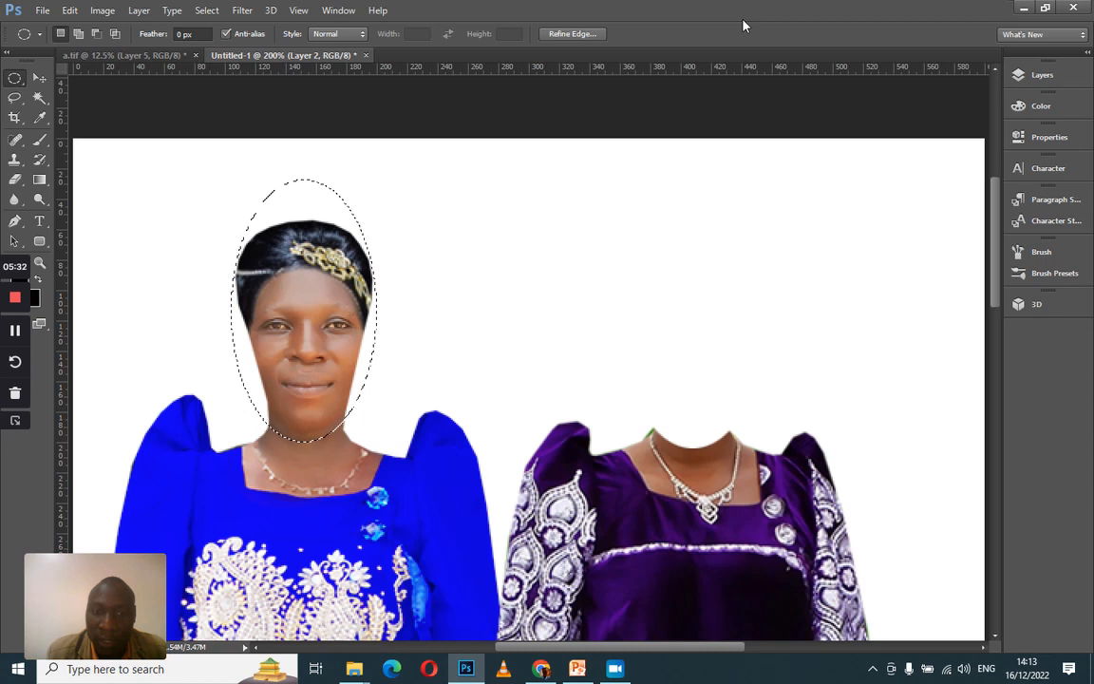
# Copy the selected head of the woman in blue from Layer 1 to a new layer
pyautogui.click(1039, 80)
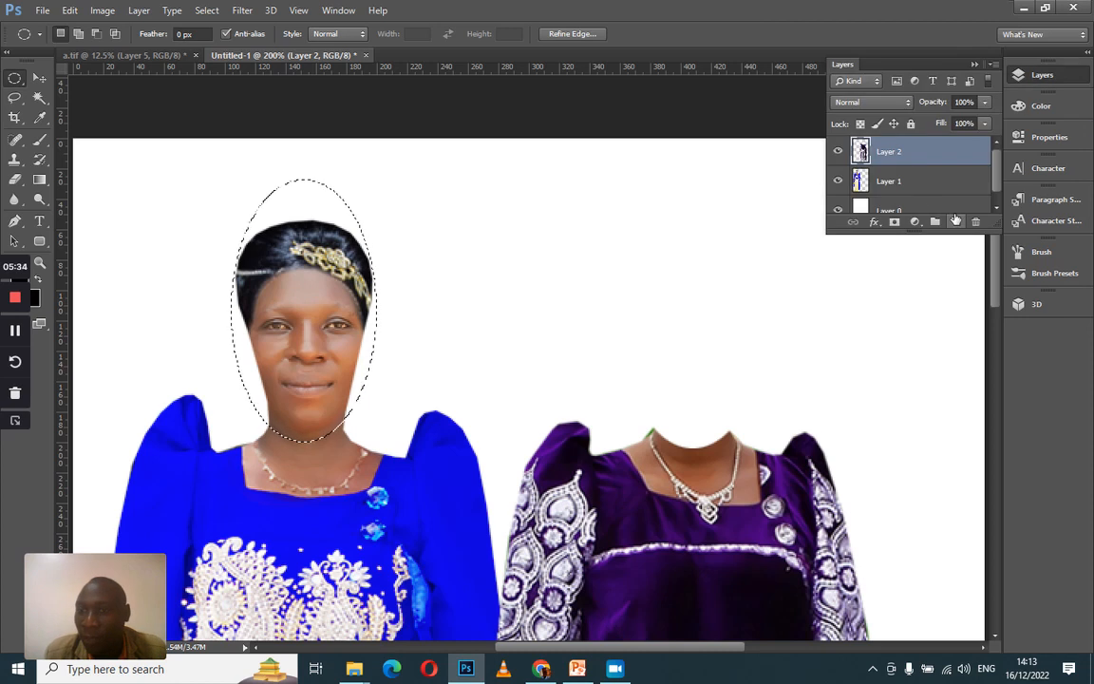
pyautogui.click(914, 178)
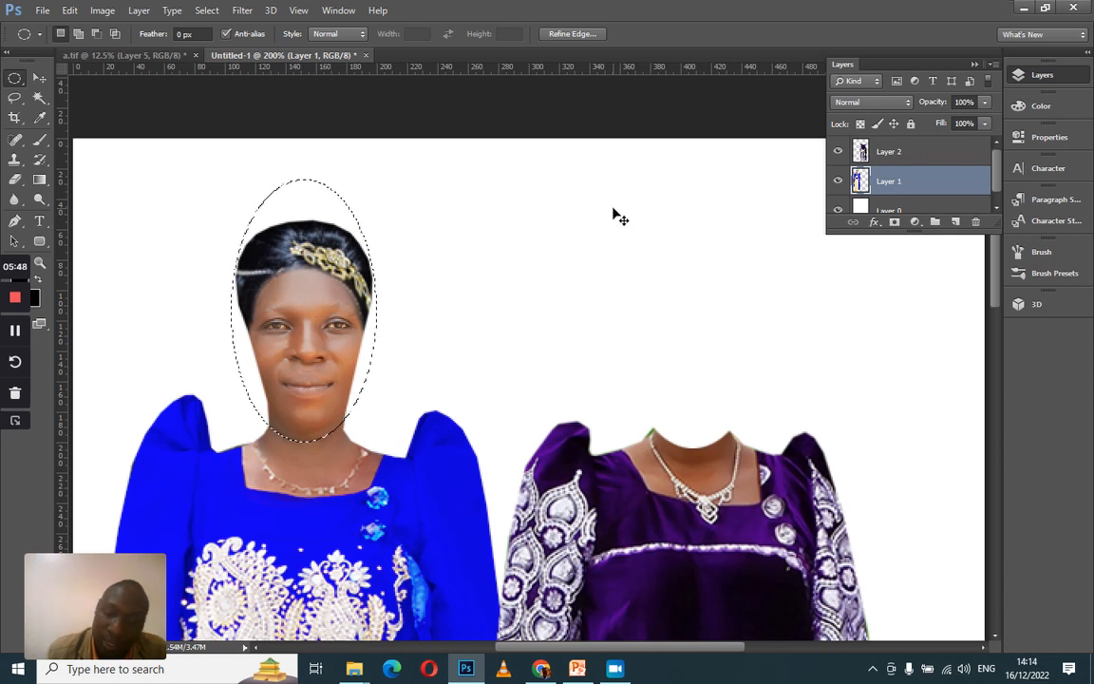
pyautogui.hotkey('ctrl', 'j')
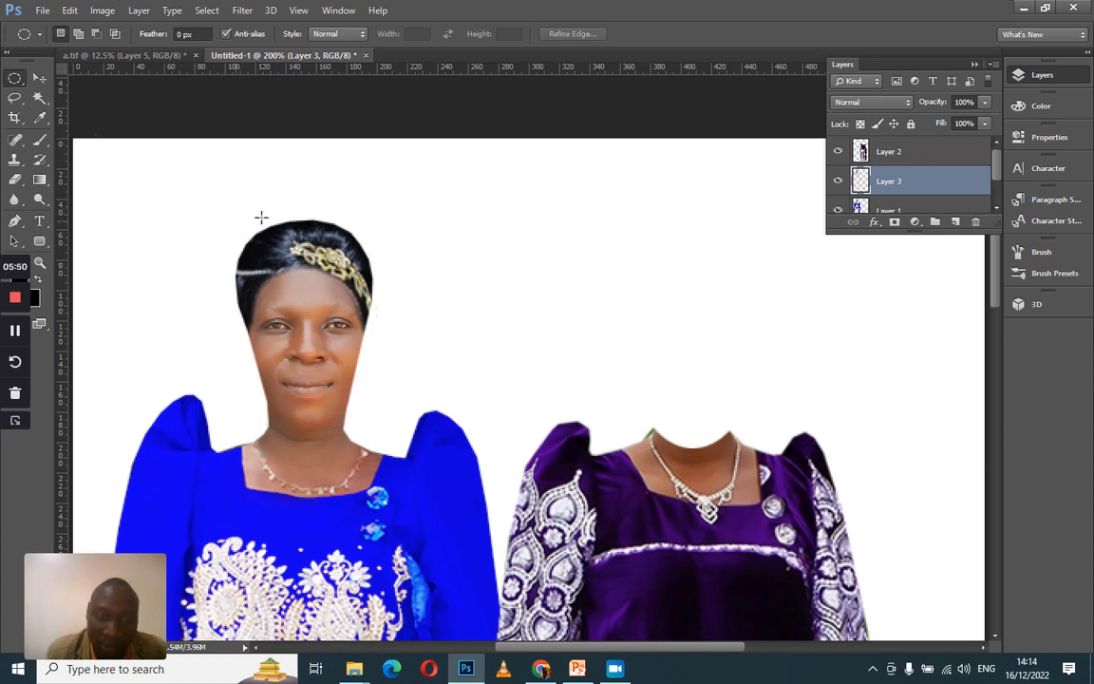
# Move the copied head onto the purple-dressed body and nudge it down until it closes the gap at the neck
pyautogui.click(39, 75)
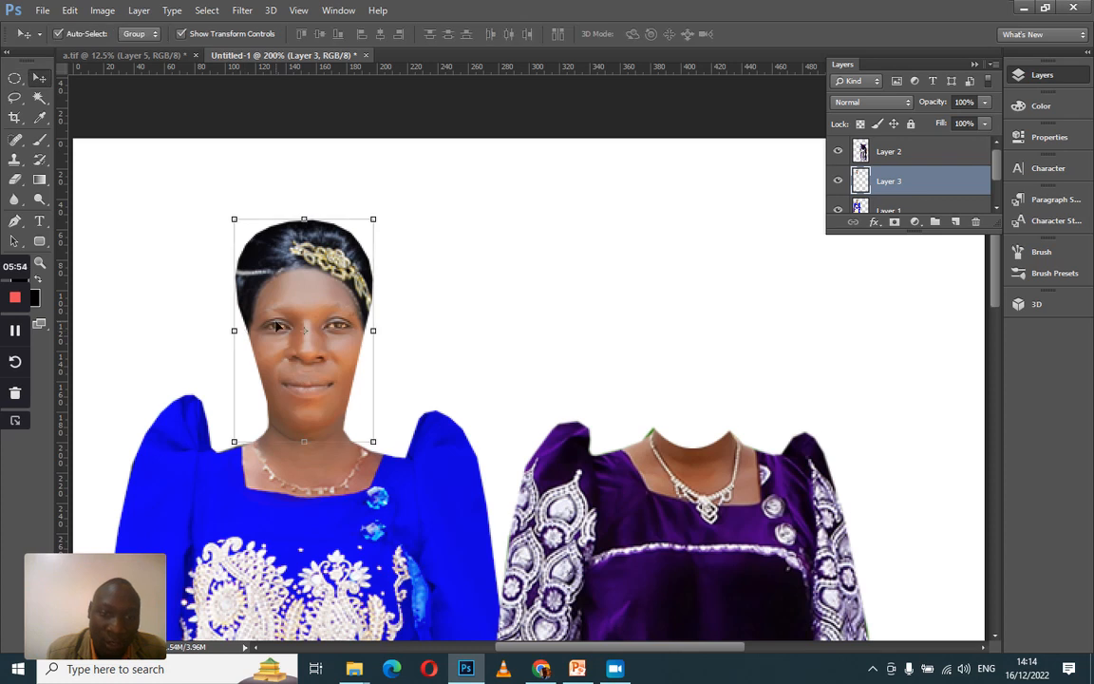
pyautogui.moveTo(275, 324); pyautogui.dragTo(663, 329)
pyautogui.press('Down')
pyautogui.press('Down')
pyautogui.press('Down')
pyautogui.press('Down')
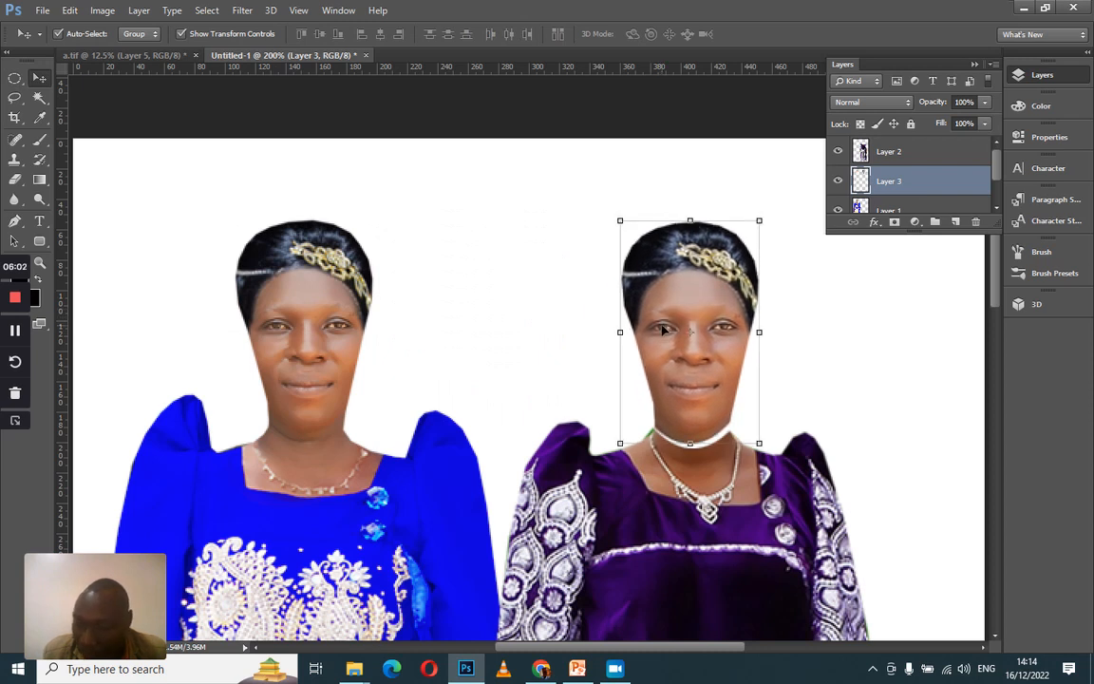
pyautogui.press('Down')
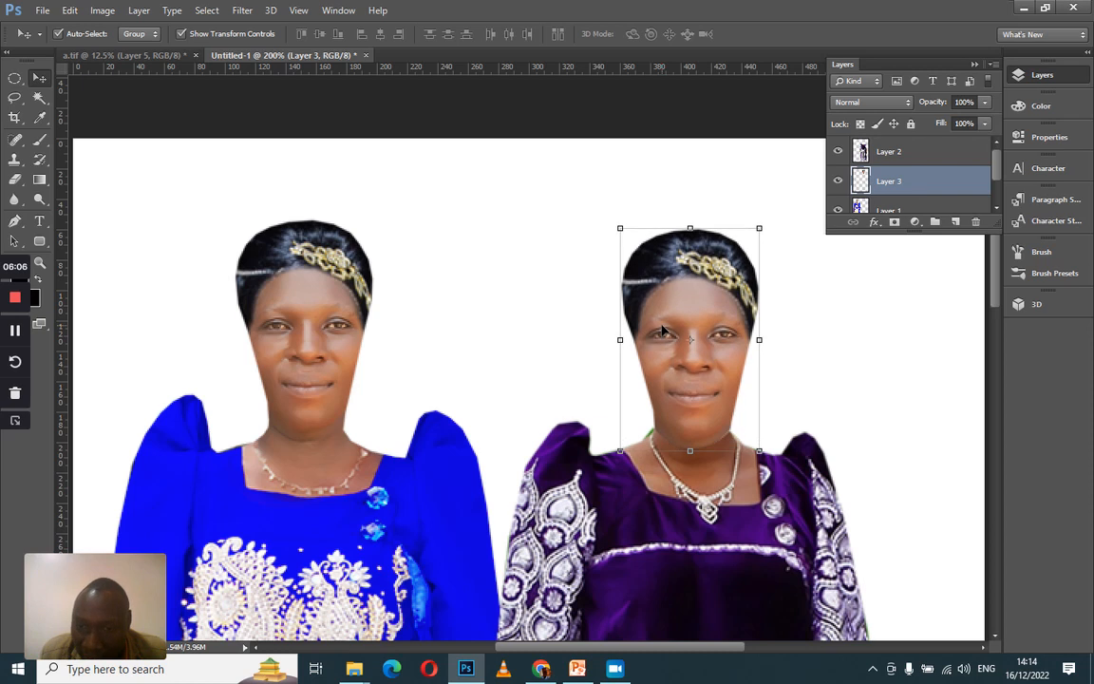
pyautogui.press('Down')
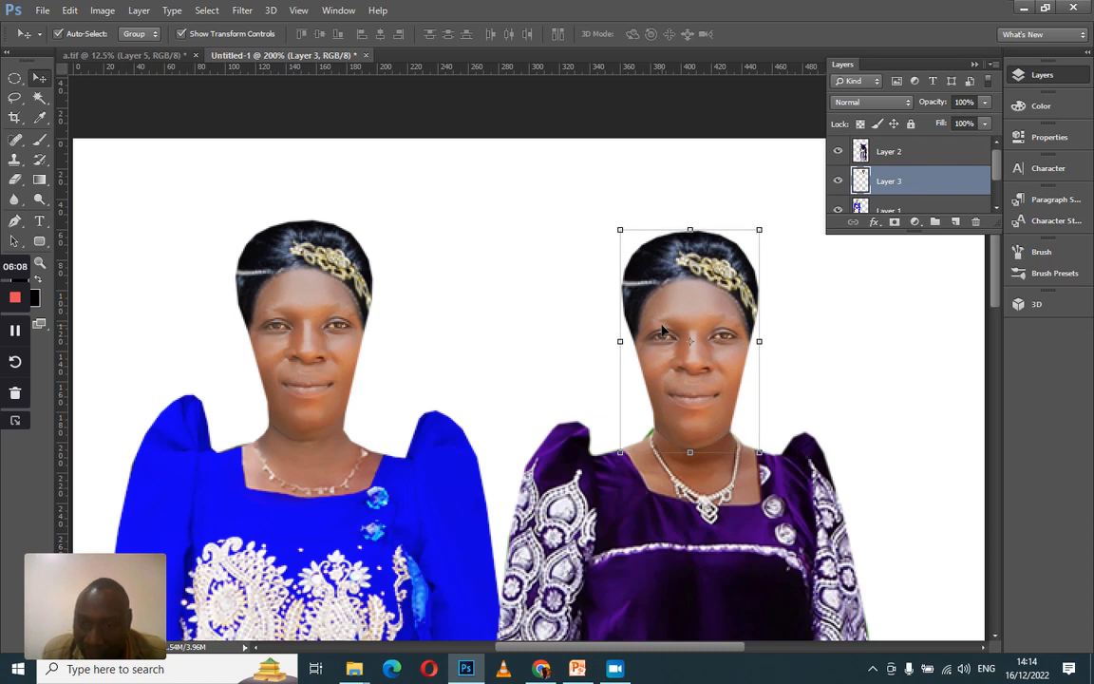
# Delete the layer of the woman in the blue dress, leaving the combined figure on the white background
pyautogui.click(974, 65)
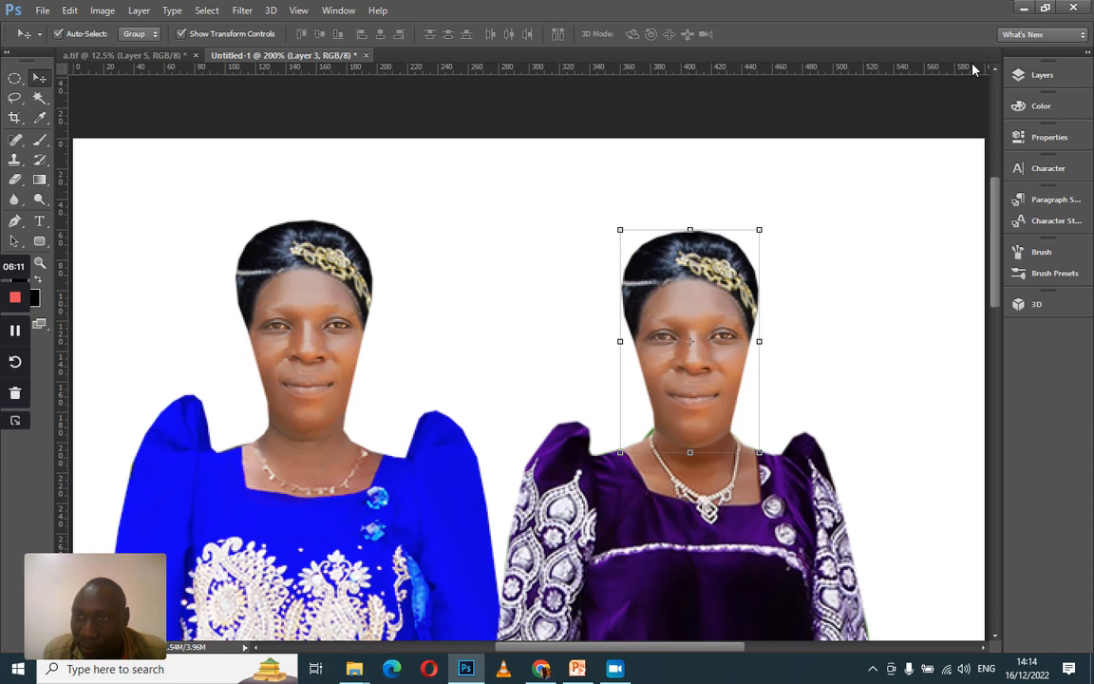
pyautogui.click(310, 304)
pyautogui.press('Delete')
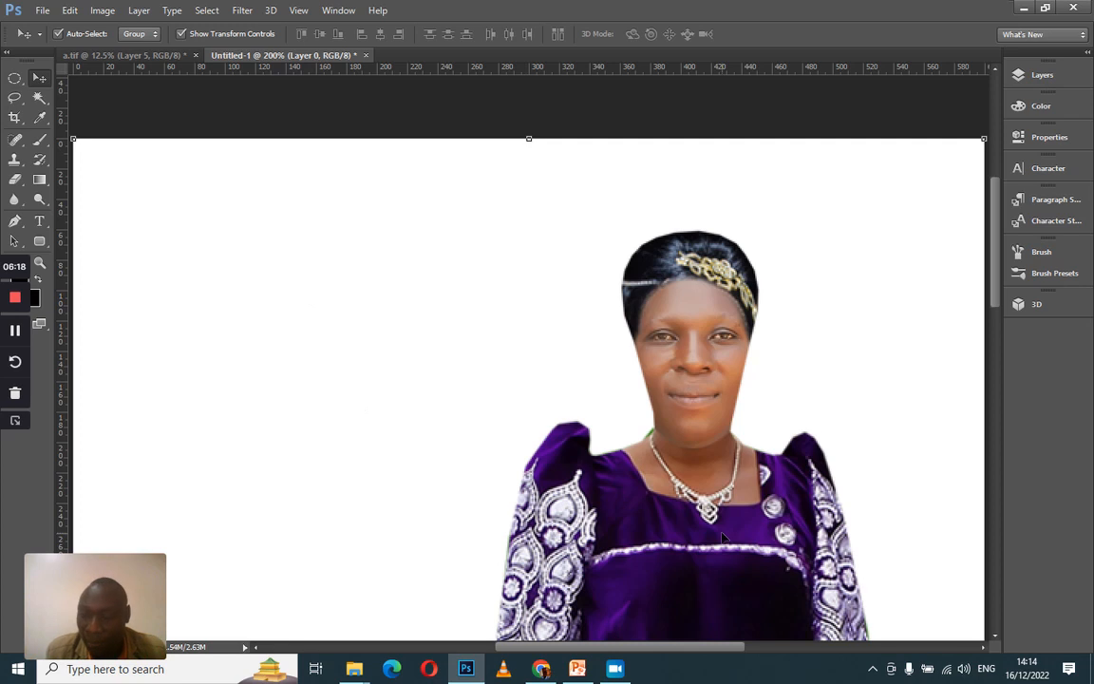
pyautogui.hotkey('ctrl', '-')
pyautogui.hotkey('ctrl', '-')
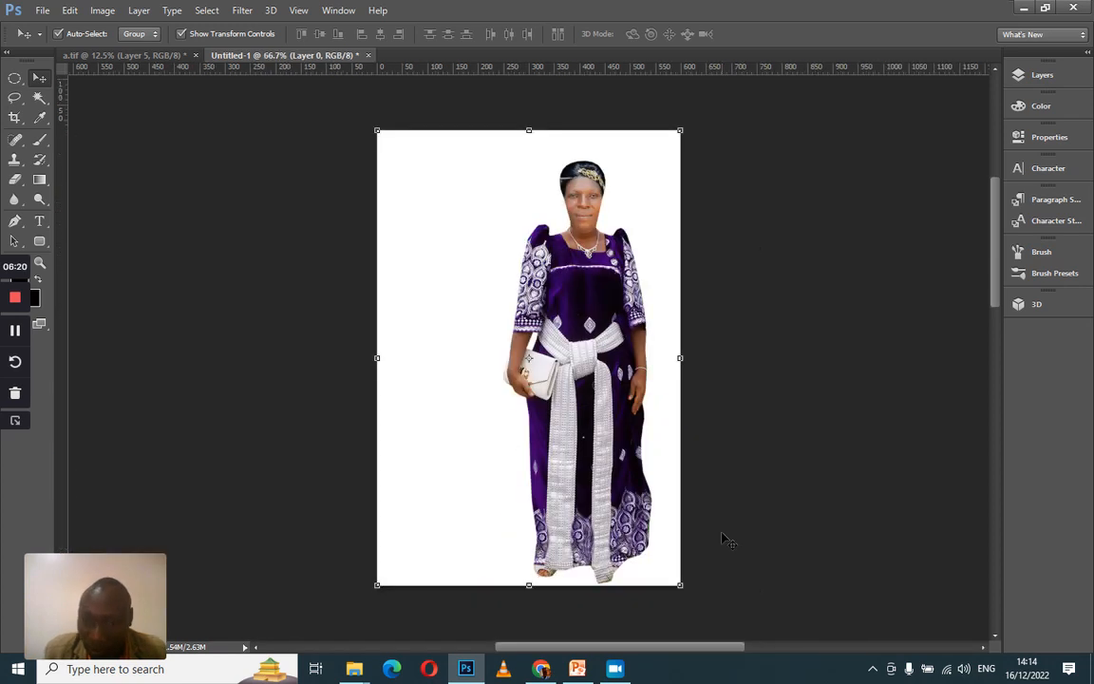
# Select Layer 2 and Layer 3 together and nudge the combined figure left to near the horizontal centre of the canvas
pyautogui.click(1040, 76)
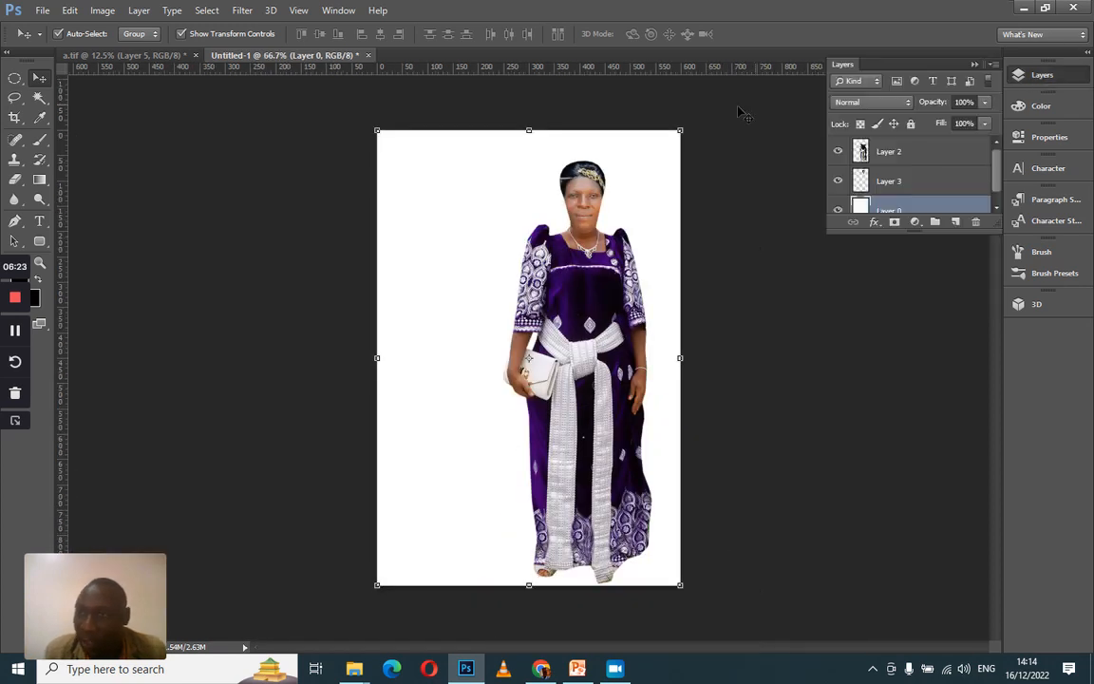
pyautogui.click(896, 149)
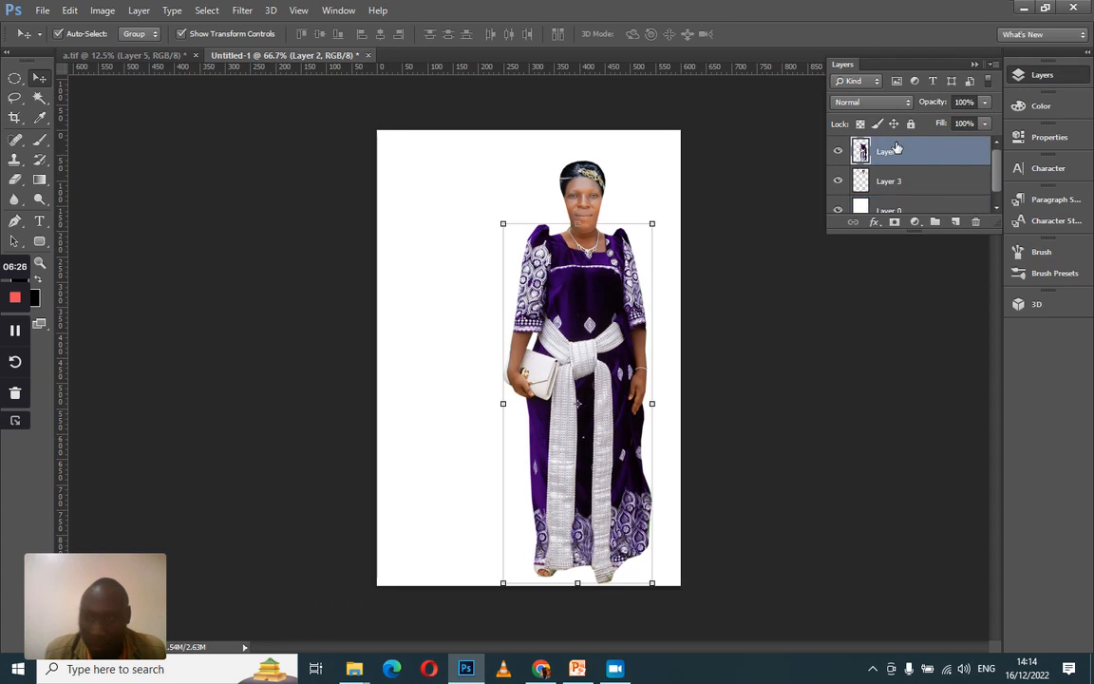
pyautogui.keyDown('shift'); pyautogui.click(893, 180); pyautogui.keyUp('shift')
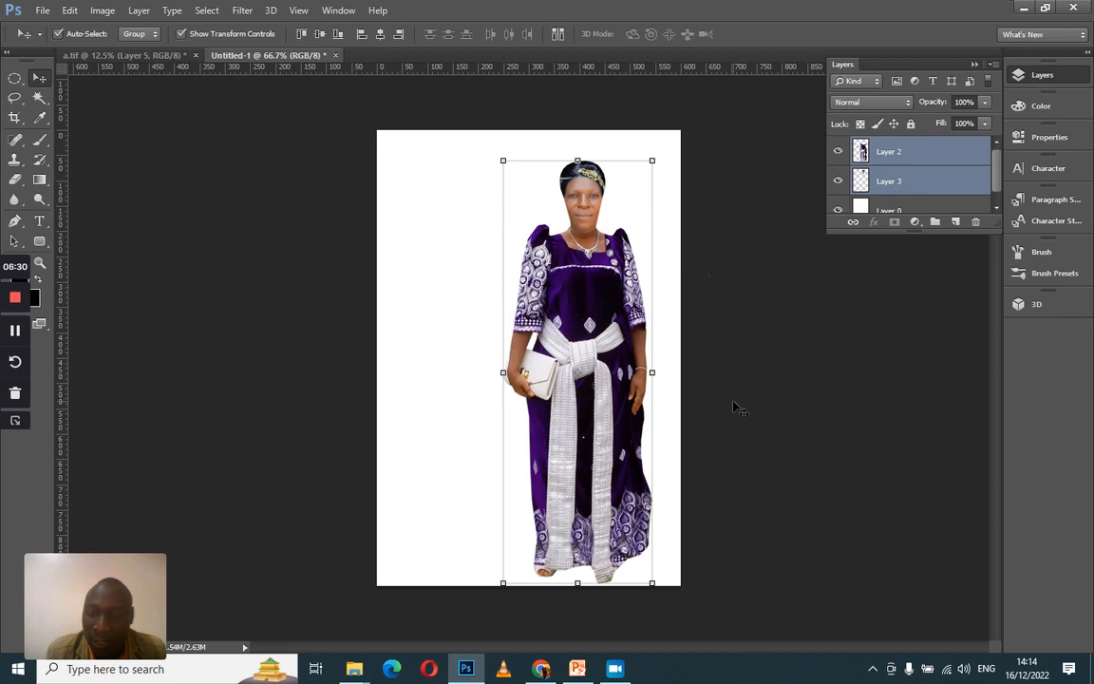
pyautogui.press('Left')
pyautogui.press('Left')
pyautogui.press('Left')
pyautogui.press('Left')
pyautogui.press('Left')
pyautogui.press('Left')
pyautogui.press('Left')
pyautogui.press('Left')
pyautogui.press('Left')
pyautogui.press('Left')
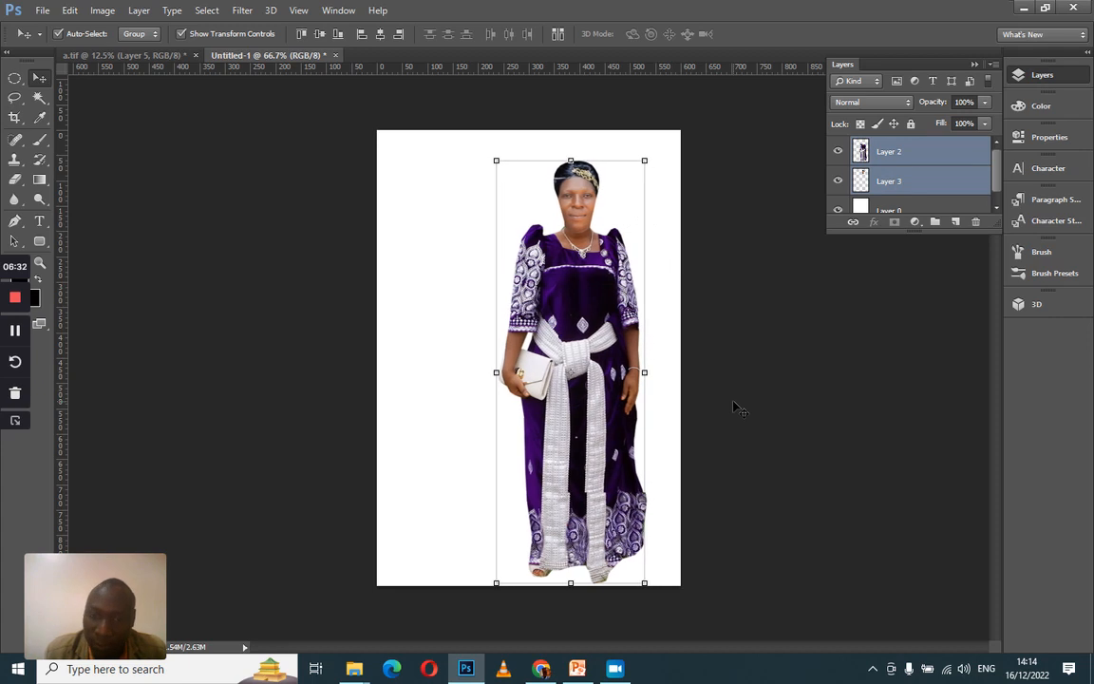
pyautogui.press('Left')
pyautogui.press('Left')
pyautogui.press('Left')
pyautogui.press('Left')
pyautogui.press('Left')
pyautogui.press('Left')
pyautogui.press('Left')
pyautogui.press('Left')
pyautogui.press('Left')
pyautogui.press('Left')
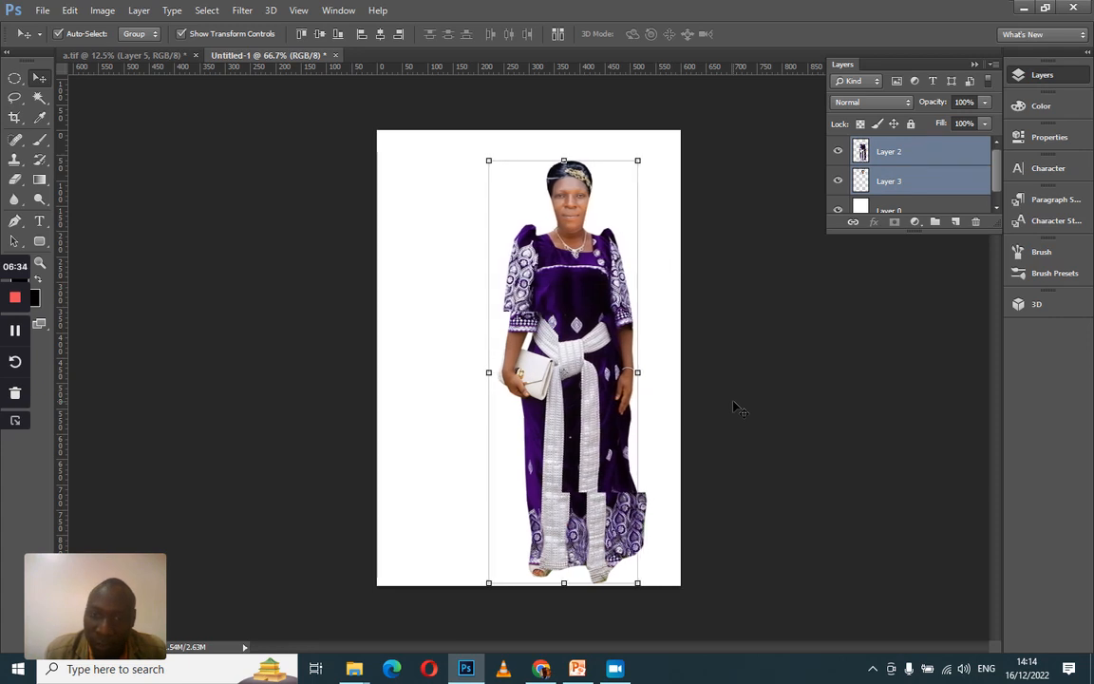
pyautogui.press('Left')
pyautogui.press('Left')
pyautogui.press('Left')
pyautogui.press('Left')
pyautogui.press('Left')
pyautogui.press('Left')
pyautogui.press('Left')
pyautogui.press('Left')
pyautogui.press('Left')
pyautogui.press('Left')
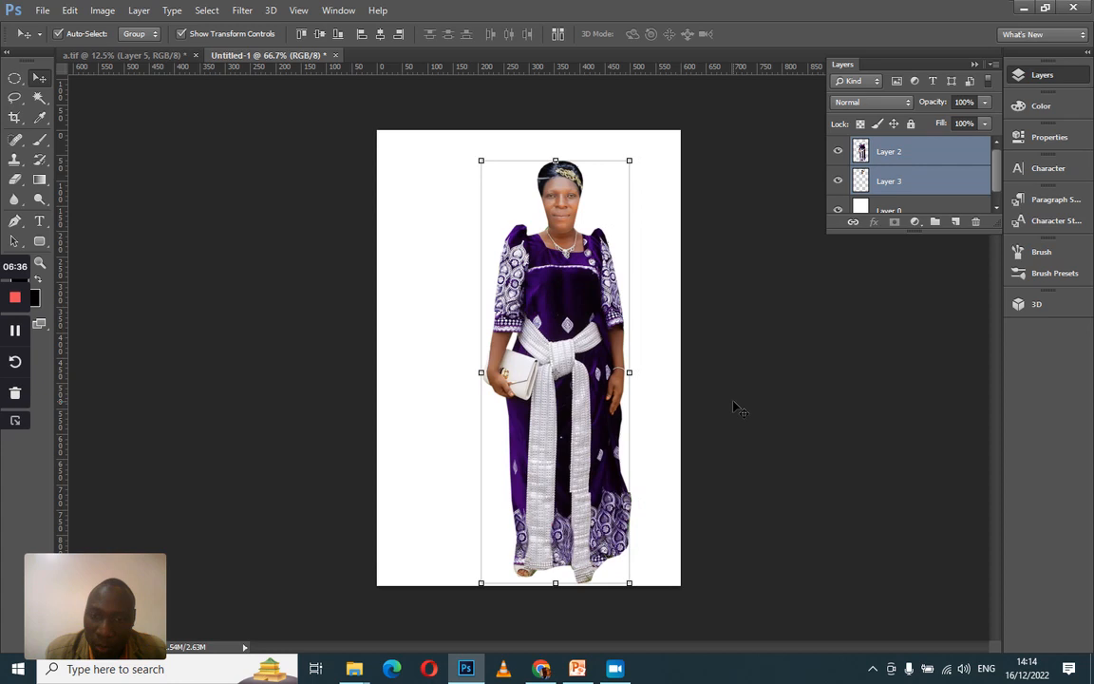
pyautogui.press('Left')
pyautogui.press('Left')
pyautogui.press('Left')
pyautogui.press('Left')
pyautogui.press('Left')
pyautogui.press('Left')
pyautogui.press('Left')
pyautogui.press('Left')
pyautogui.press('Left')
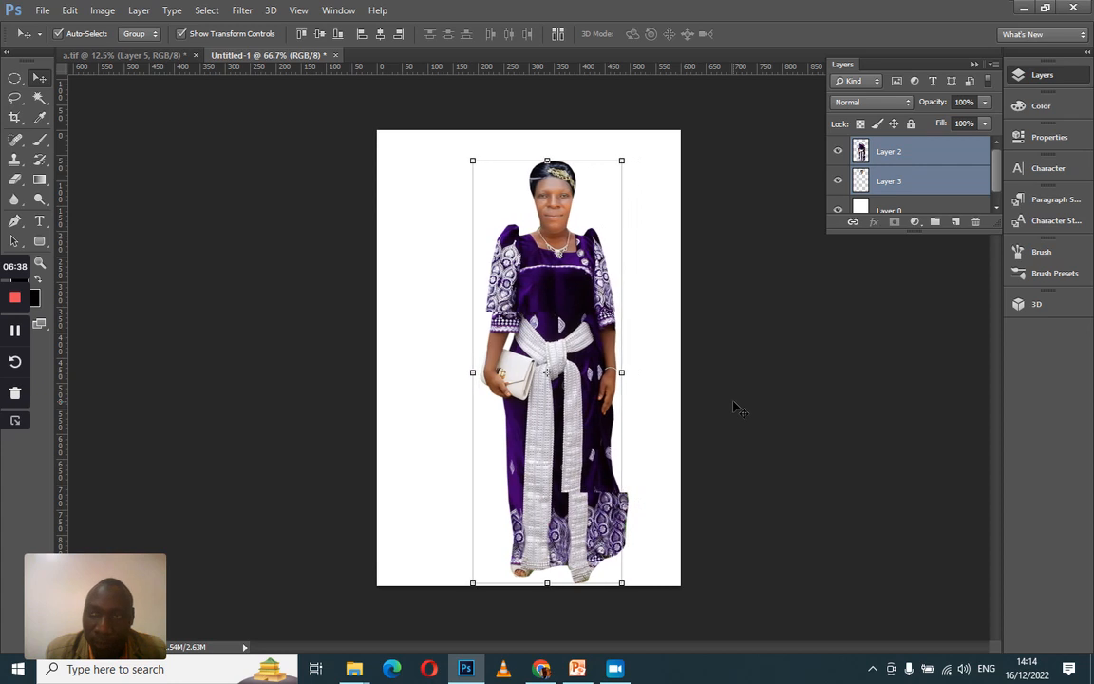
pyautogui.press('Left')
pyautogui.press('Left')
pyautogui.press('Left')
pyautogui.press('Left')
pyautogui.press('Left')
pyautogui.press('Left')
pyautogui.press('Left')
pyautogui.press('Left')
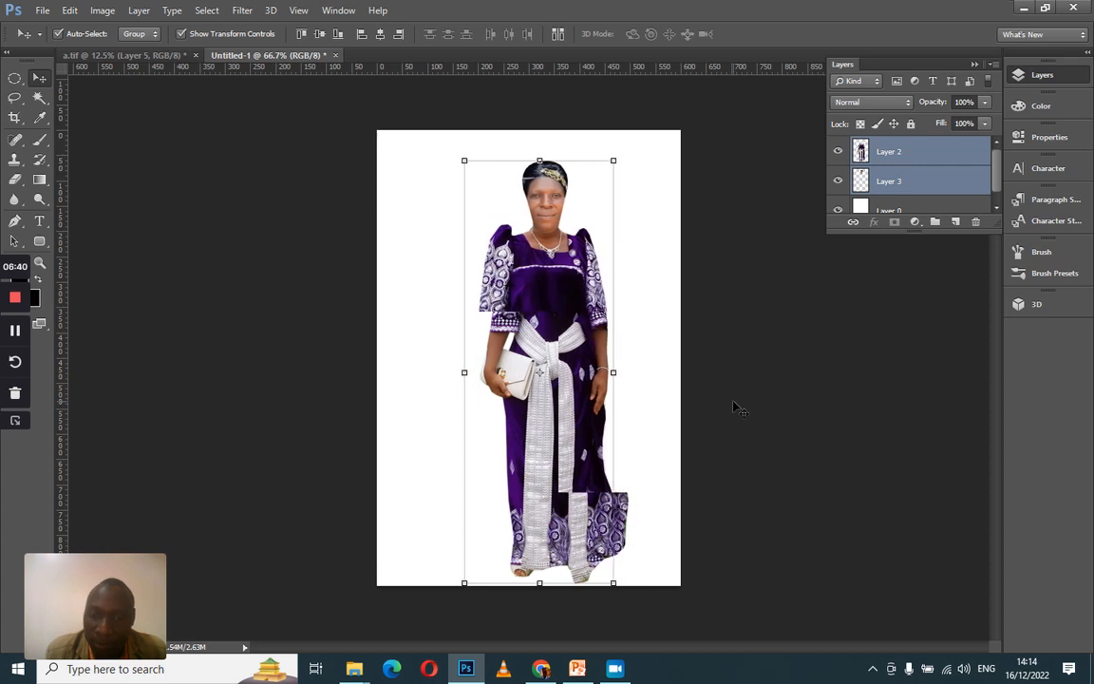
pyautogui.press('Left')
pyautogui.press('Left')
pyautogui.press('Left')
pyautogui.press('Left')
pyautogui.press('Left')
pyautogui.press('Left')
pyautogui.press('Left')
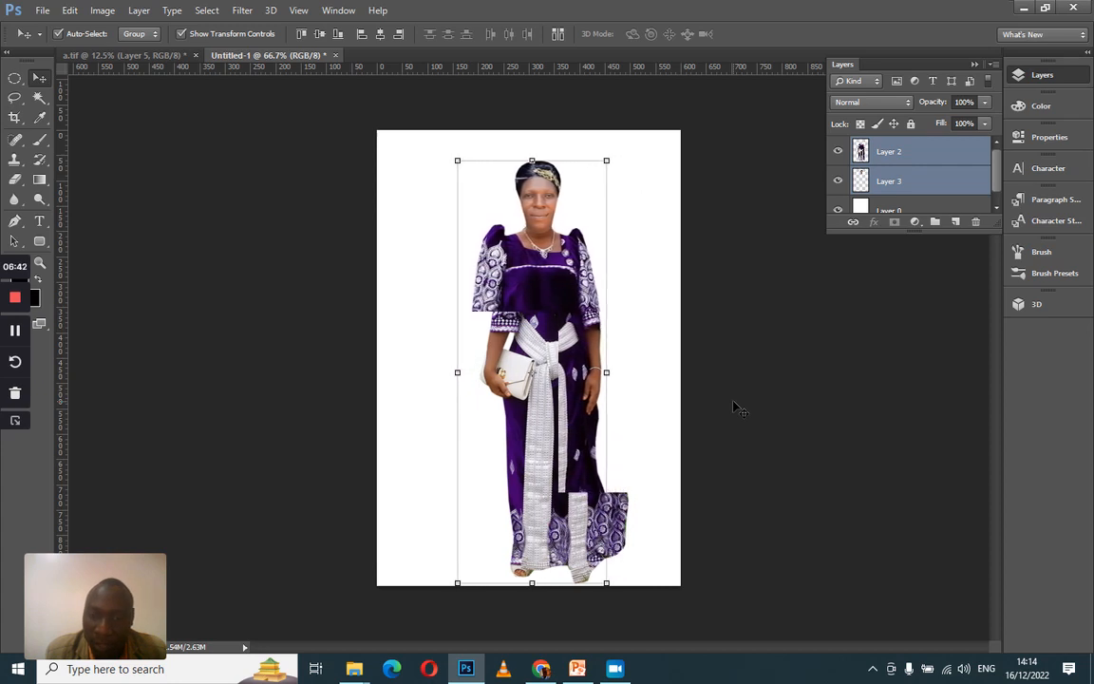
pyautogui.press('Left')
pyautogui.press('Left')
pyautogui.press('Left')
pyautogui.press('Left')
pyautogui.press('Left')
pyautogui.press('Left')
pyautogui.press('Left')
pyautogui.press('Left')
pyautogui.press('Left')
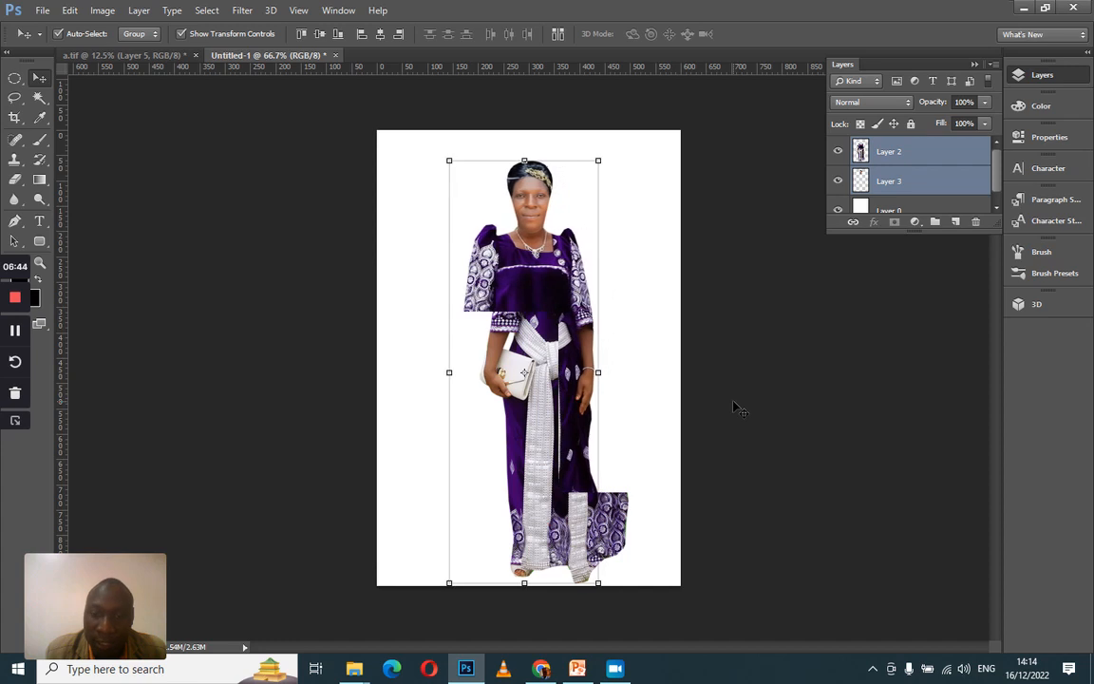
pyautogui.press('Left')
pyautogui.press('Left')
pyautogui.press('Left')
pyautogui.press('Left')
pyautogui.press('Left')
pyautogui.press('Left')
pyautogui.press('Left')
pyautogui.press('Left')
pyautogui.press('Left')
pyautogui.press('Left')
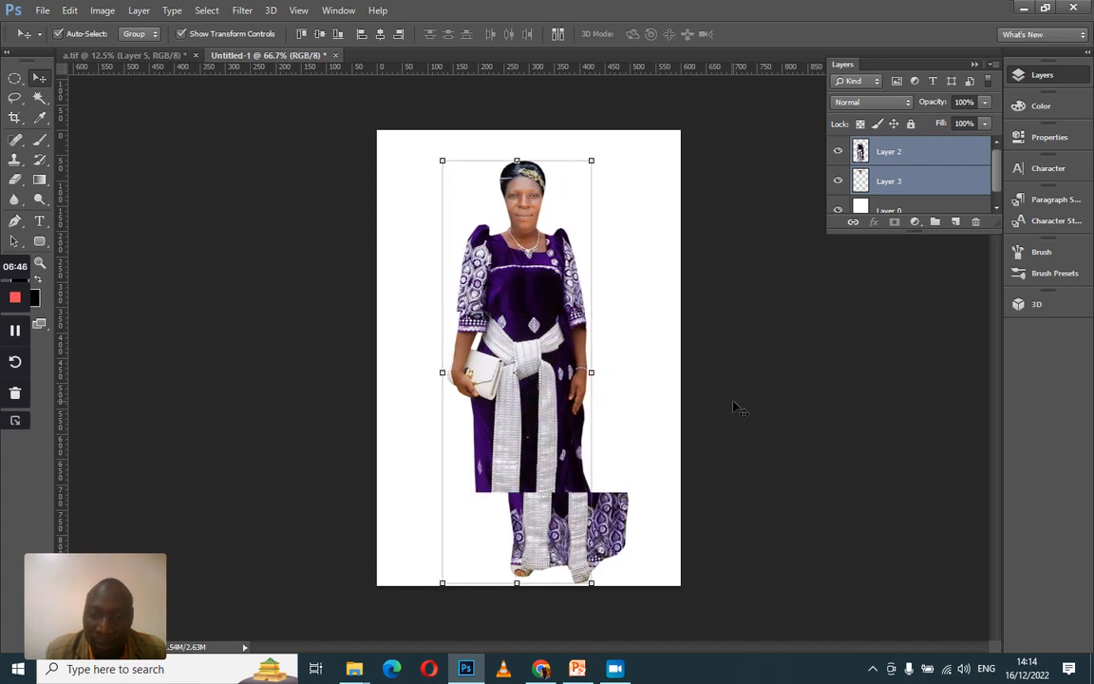
pyautogui.press('Left')
pyautogui.press('Left')
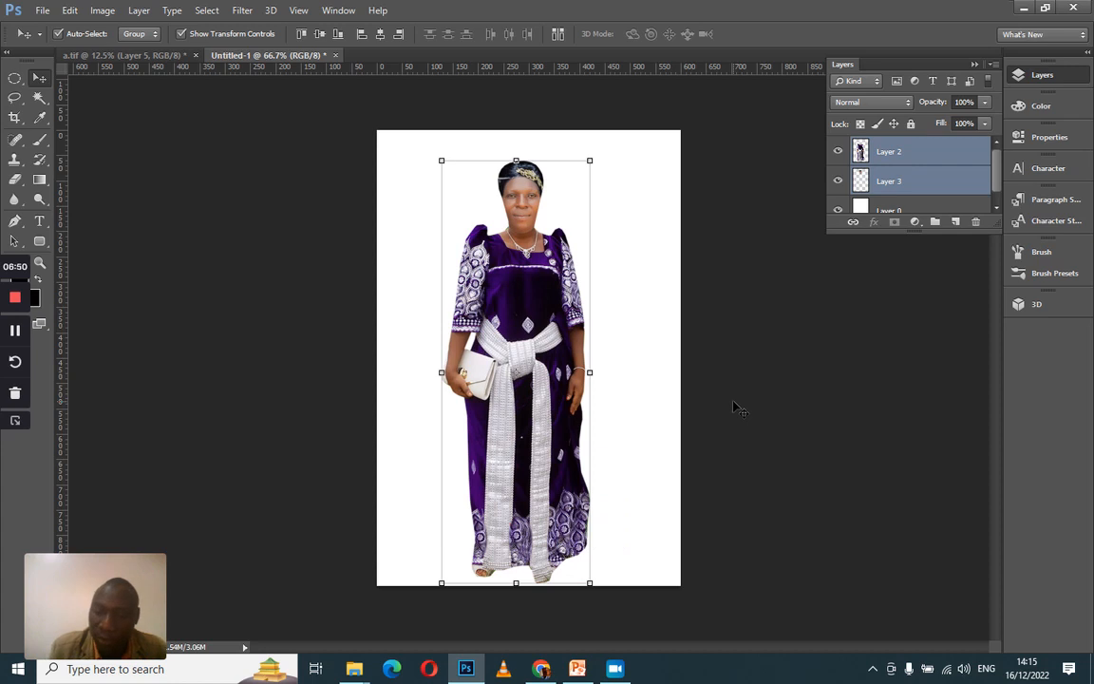
# Draw a closed Pen tool path around the leftover green fringe where the neck meets the shoulder, beside the necklace
pyautogui.hotkey('ctrl', '+')
pyautogui.hotkey('ctrl', '+')
pyautogui.hotkey('ctrl', '+')
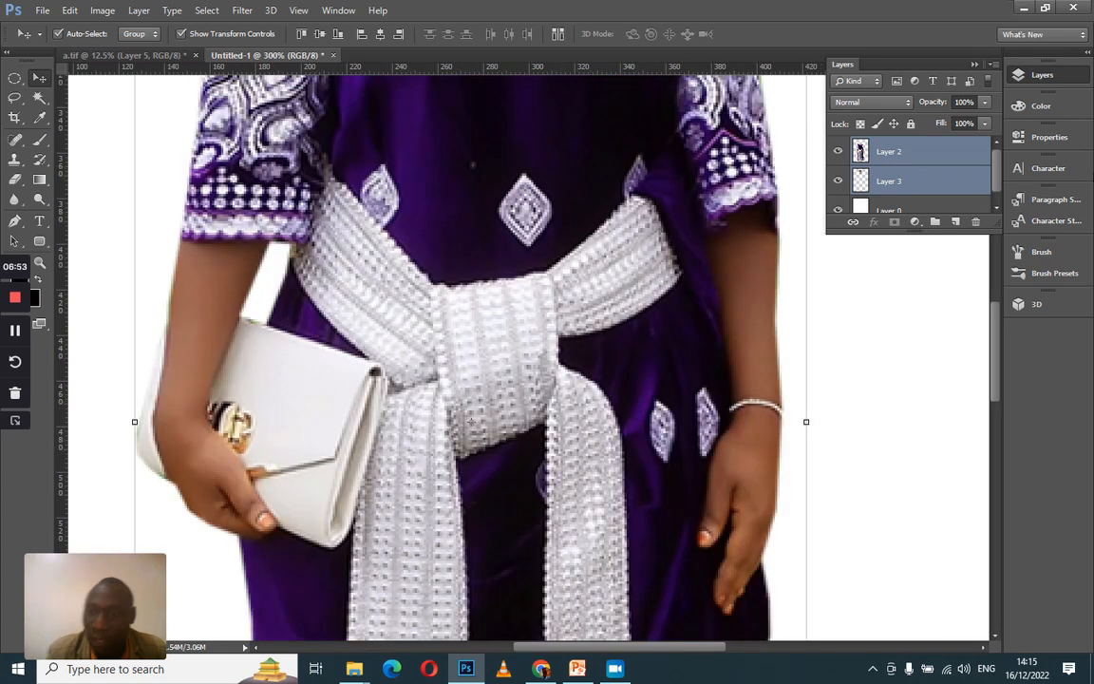
pyautogui.moveTo(993, 384); pyautogui.dragTo(993, 220)
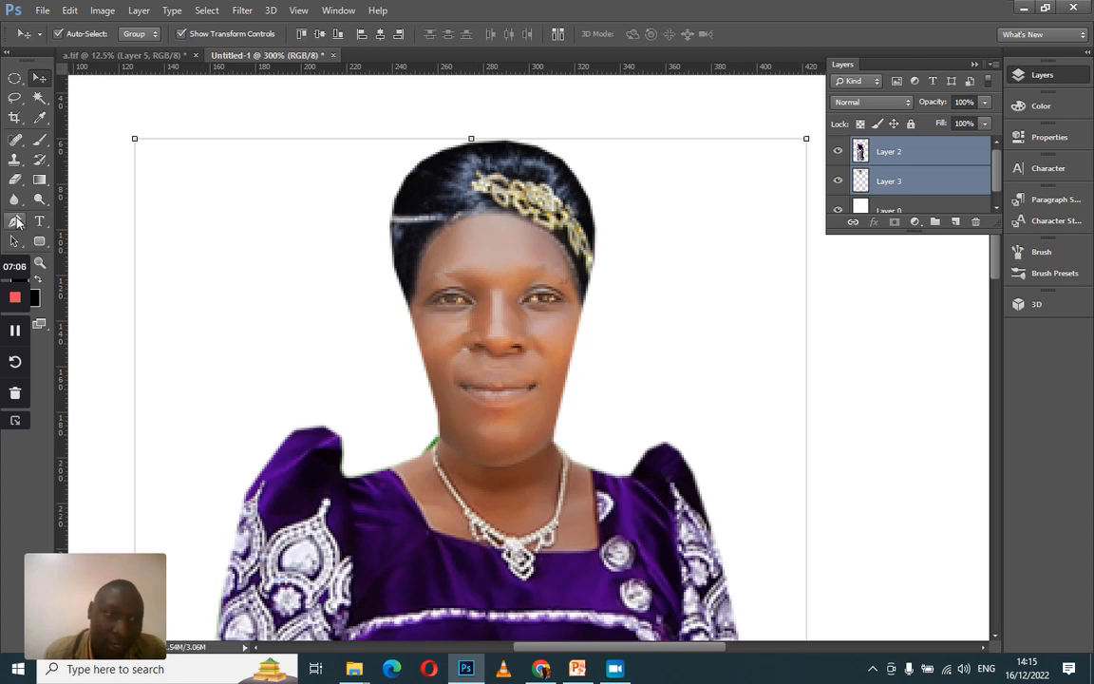
pyautogui.press('p')
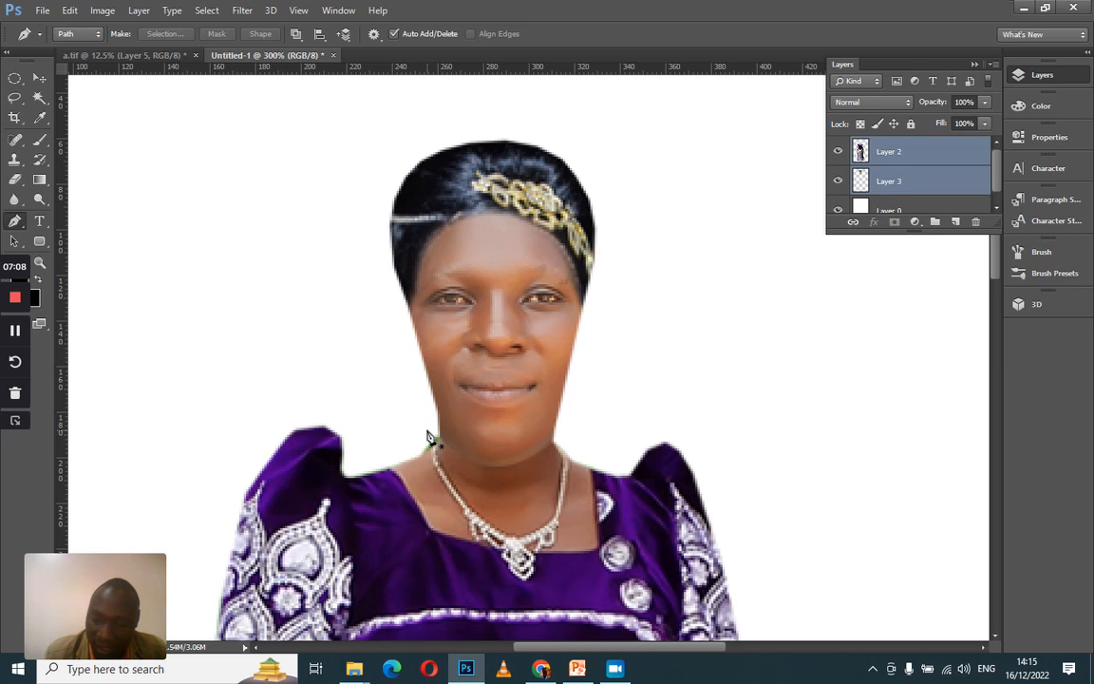
pyautogui.hotkey('ctrl', '+')
pyautogui.hotkey('ctrl', '+')
pyautogui.hotkey('ctrl', '+')
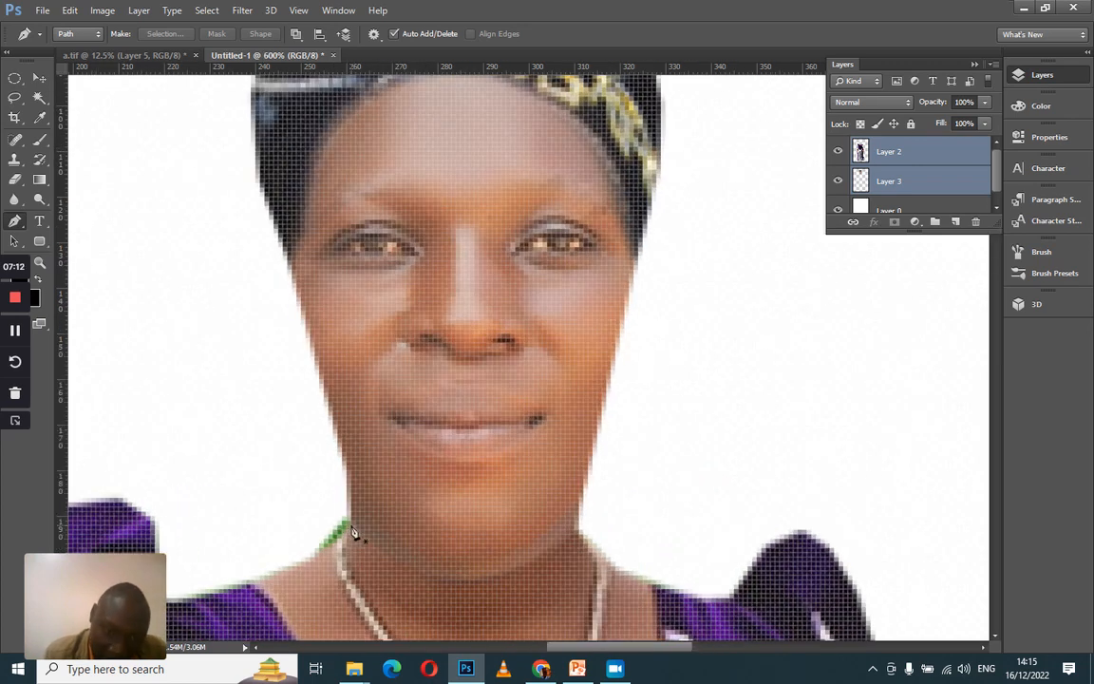
pyautogui.click(342, 512)
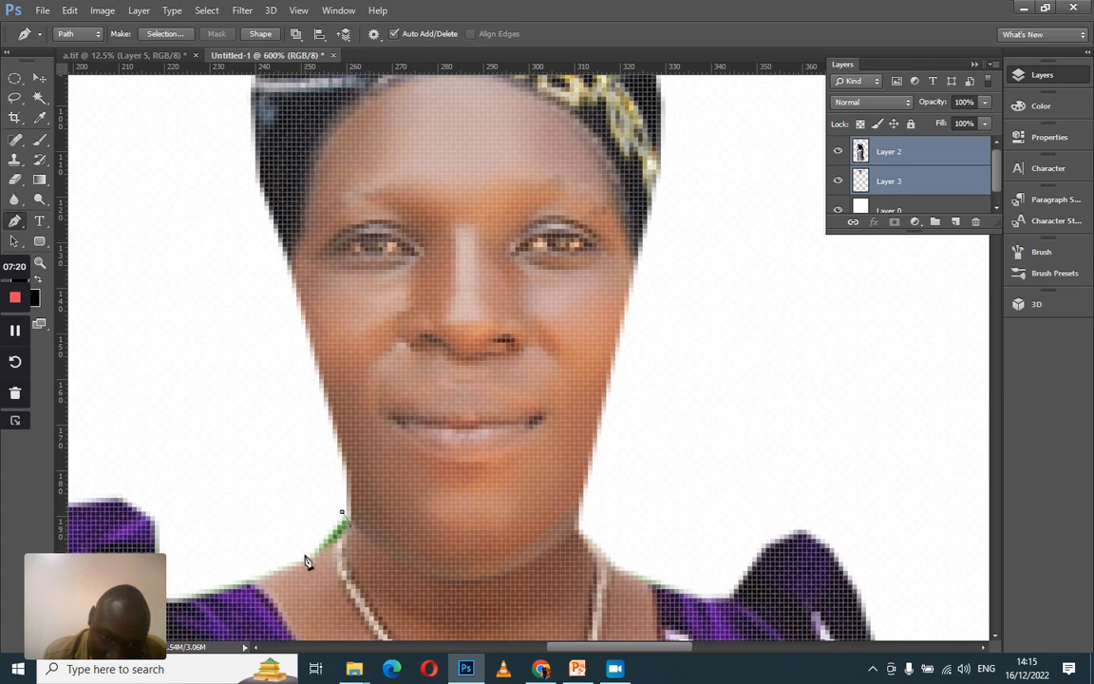
pyautogui.moveTo(295, 564); pyautogui.dragTo(272, 568)
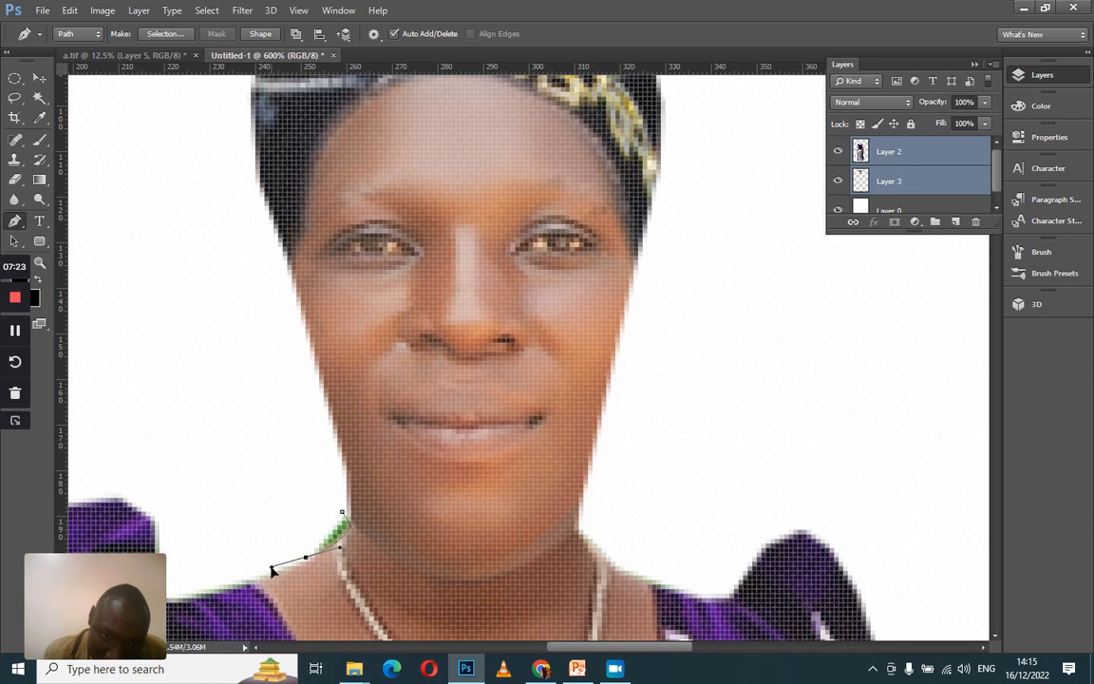
pyautogui.click(314, 520)
pyautogui.click(342, 513)
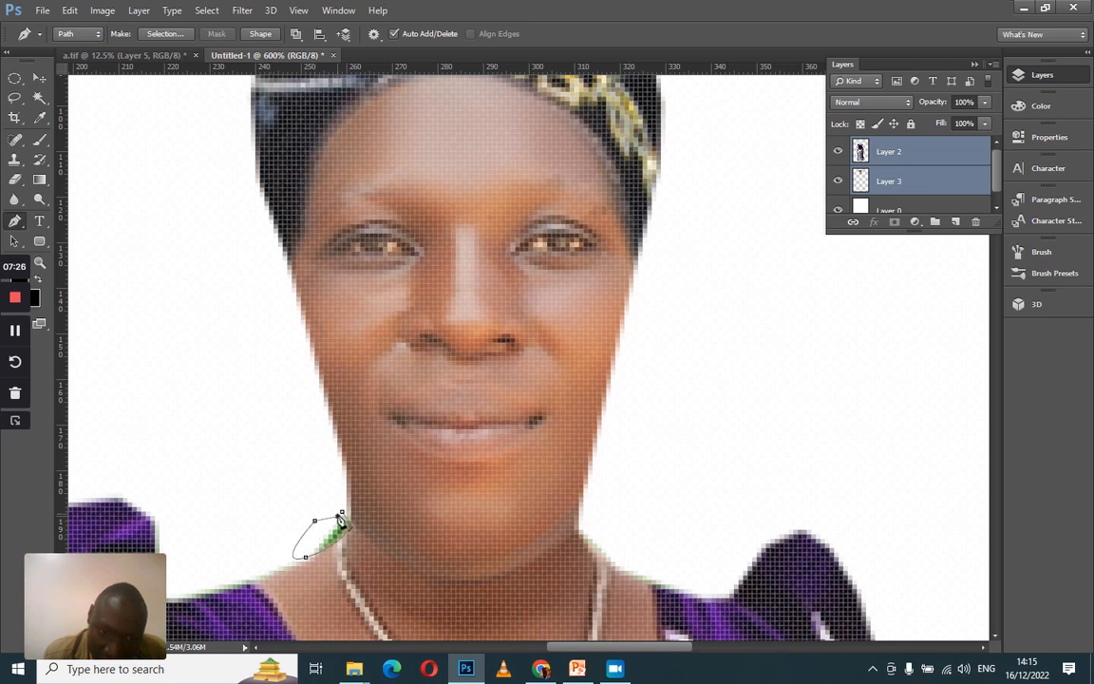
# Convert the path to a new anti-aliased selection with a 1-pixel feather, and delete the green fringe inside it from Layer 2
pyautogui.click(174, 34)
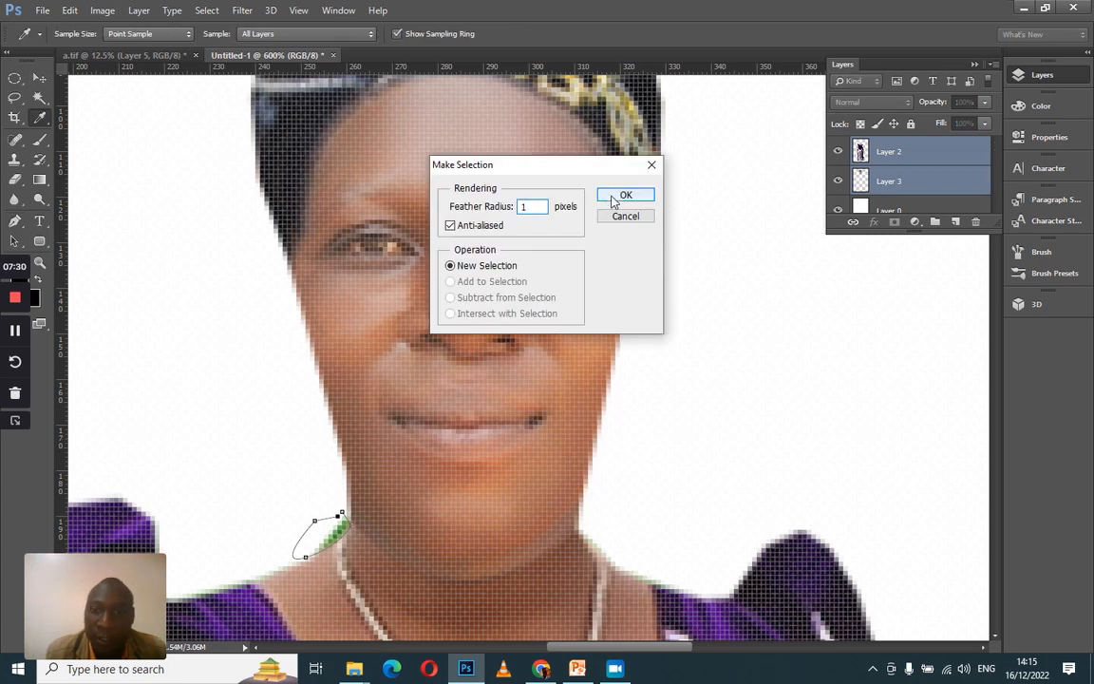
pyautogui.click(612, 199)
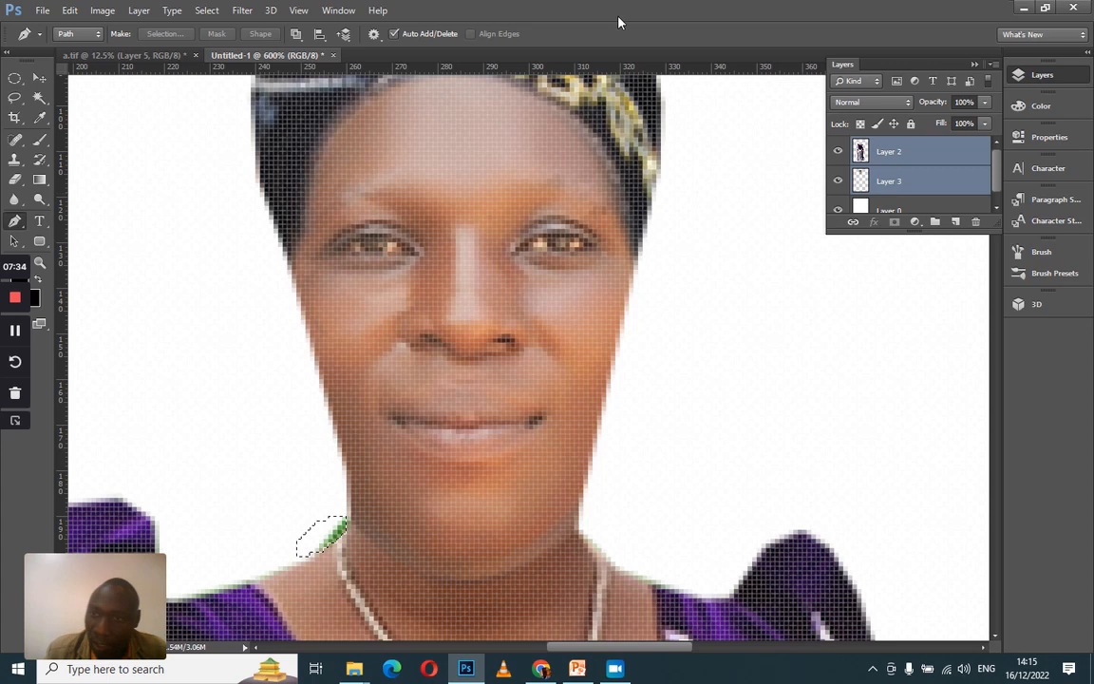
pyautogui.click(927, 151)
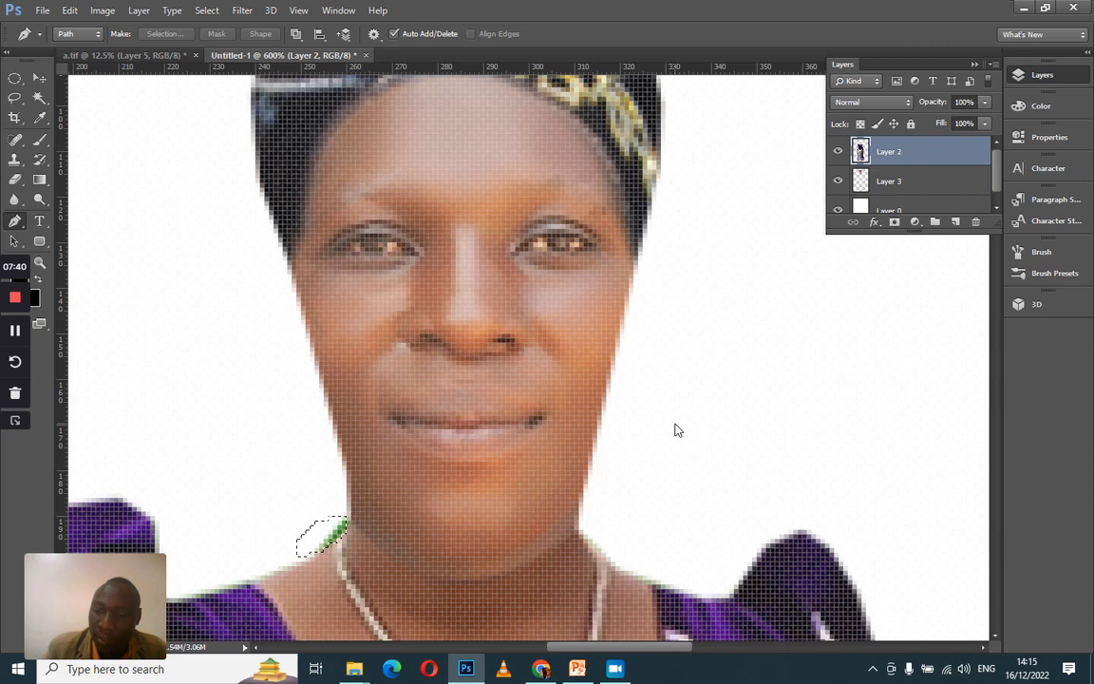
pyautogui.press('Delete')
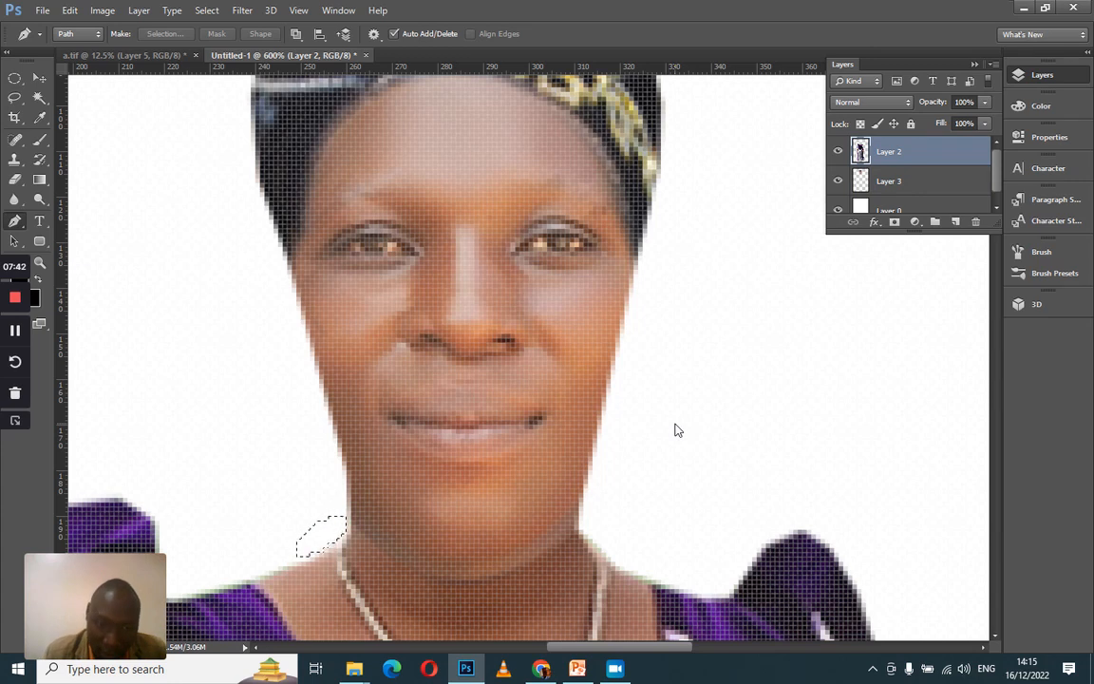
pyautogui.hotkey('ctrl', 'd')
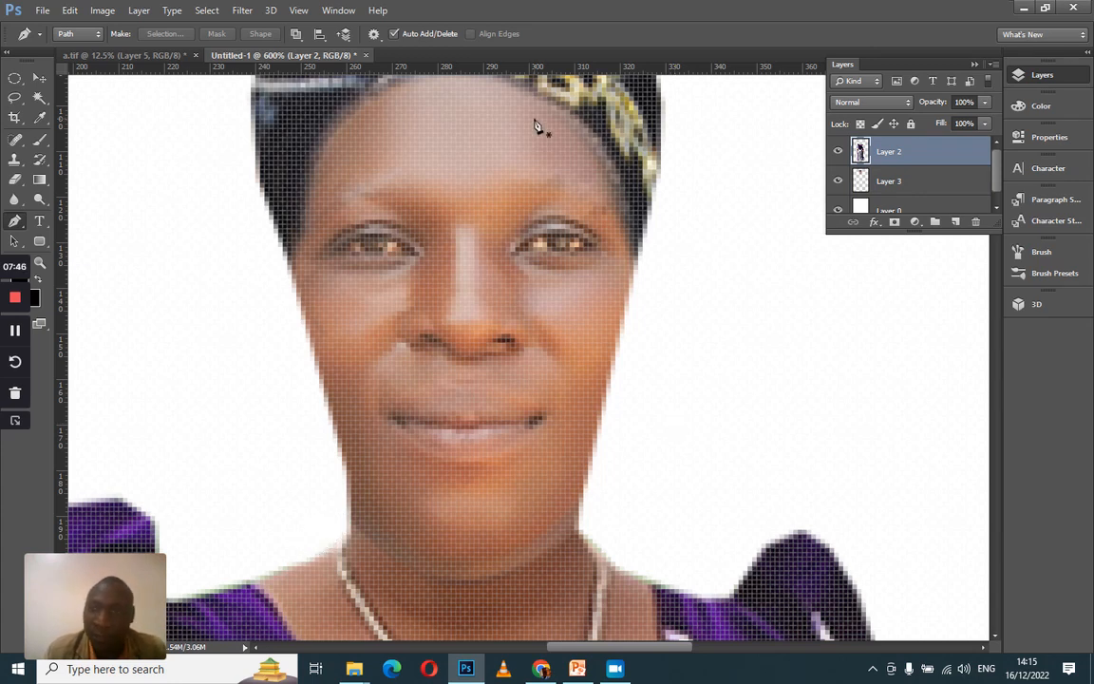
# Examine the combined figure close up and as a whole, checking the neck join, head and dress edges
pyautogui.hotkey('ctrl', '-')
pyautogui.hotkey('ctrl', '-')
pyautogui.hotkey('ctrl', '-')
pyautogui.hotkey('ctrl', '-')
pyautogui.hotkey('ctrl', '-')
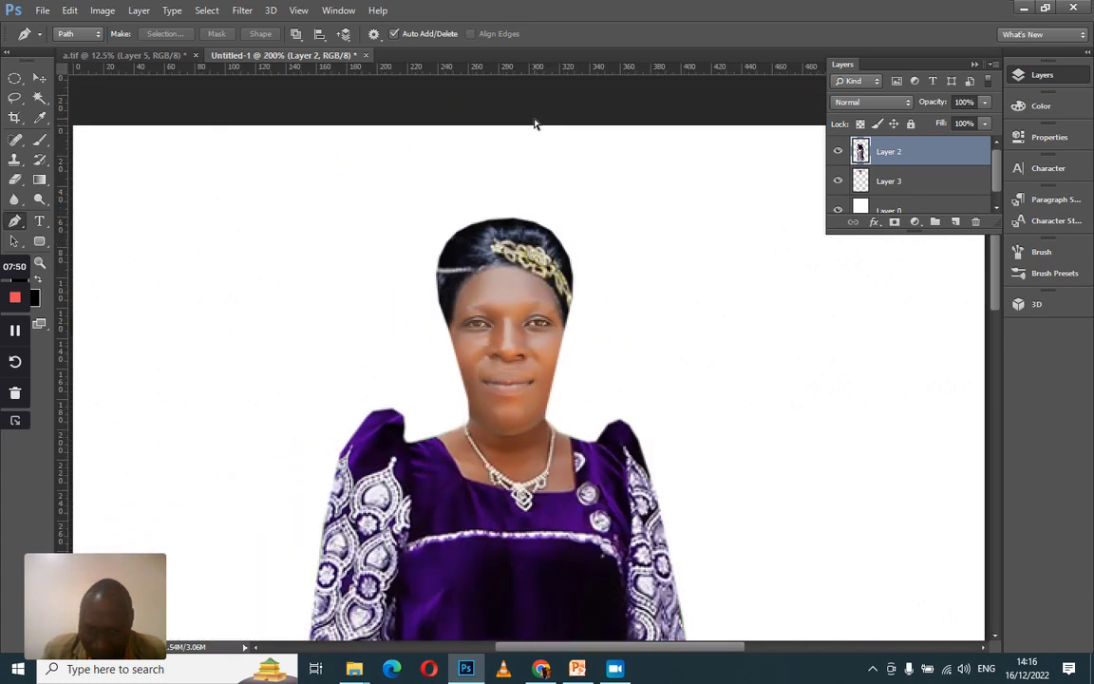
pyautogui.scroll(-1, 533, 123)
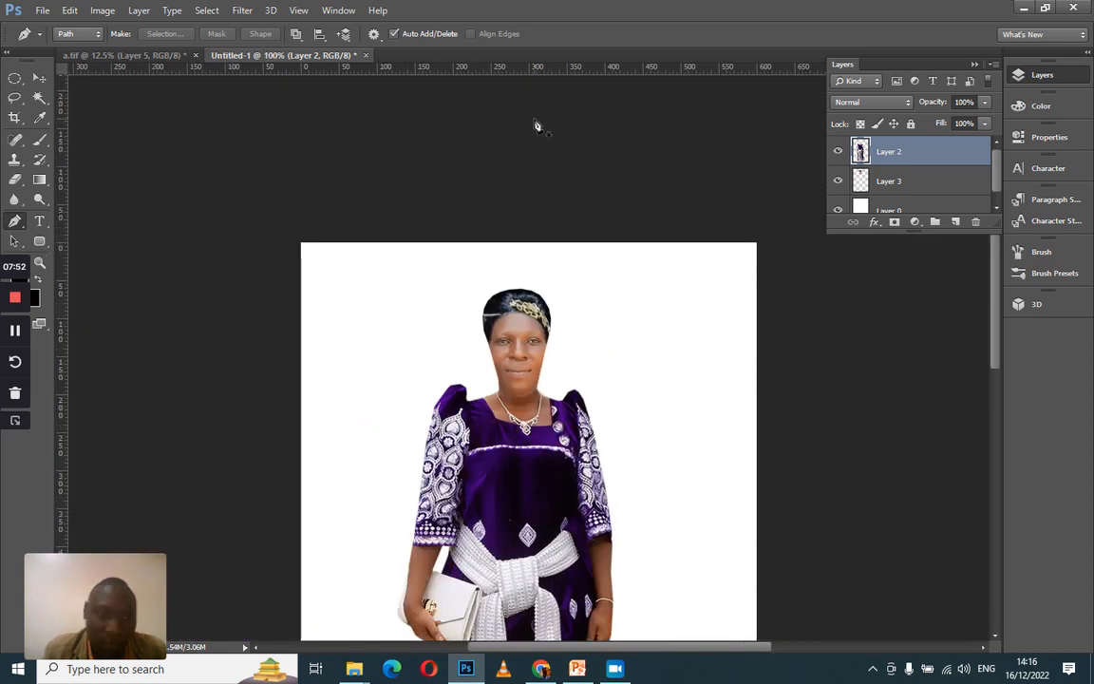
pyautogui.scroll(-1, 535, 124)
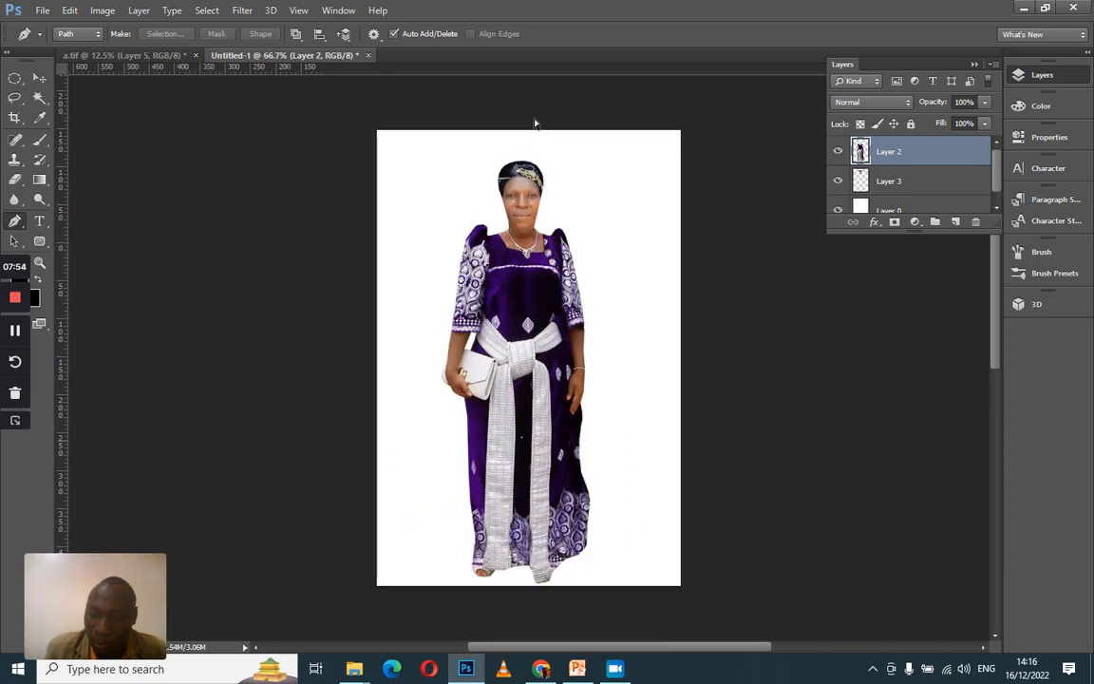
pyautogui.scroll(1, 534, 123)
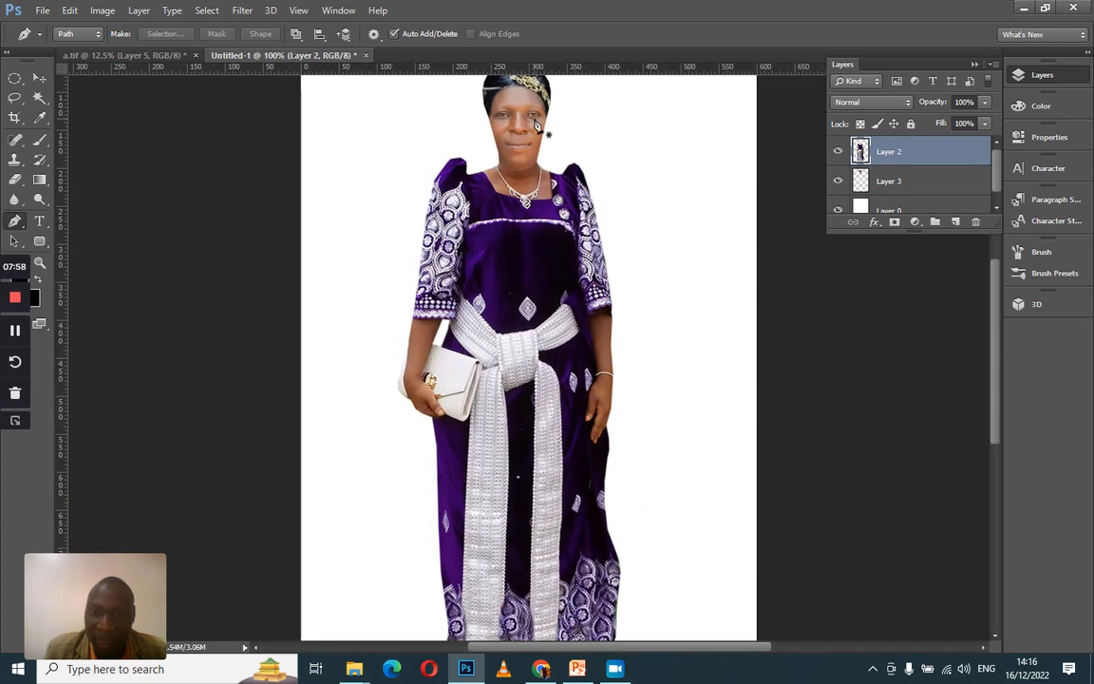
pyautogui.click(974, 64)
pyautogui.moveTo(996, 342); pyautogui.dragTo(982, 276)
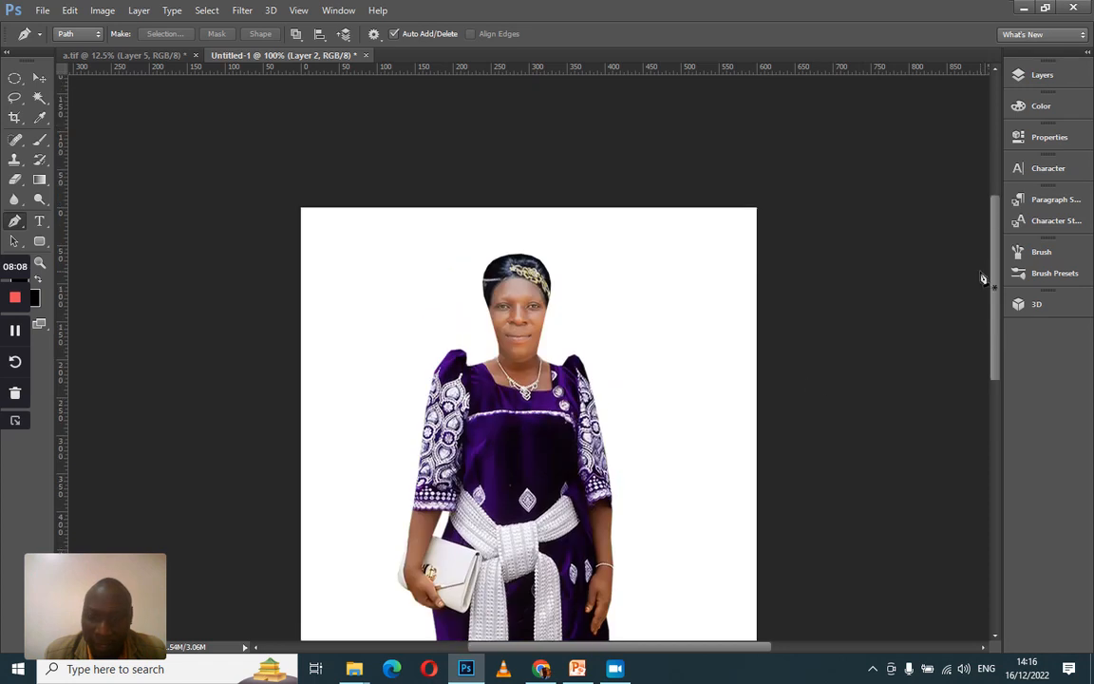
pyautogui.hotkey('ctrl', '+')
pyautogui.hotkey('ctrl', '+')
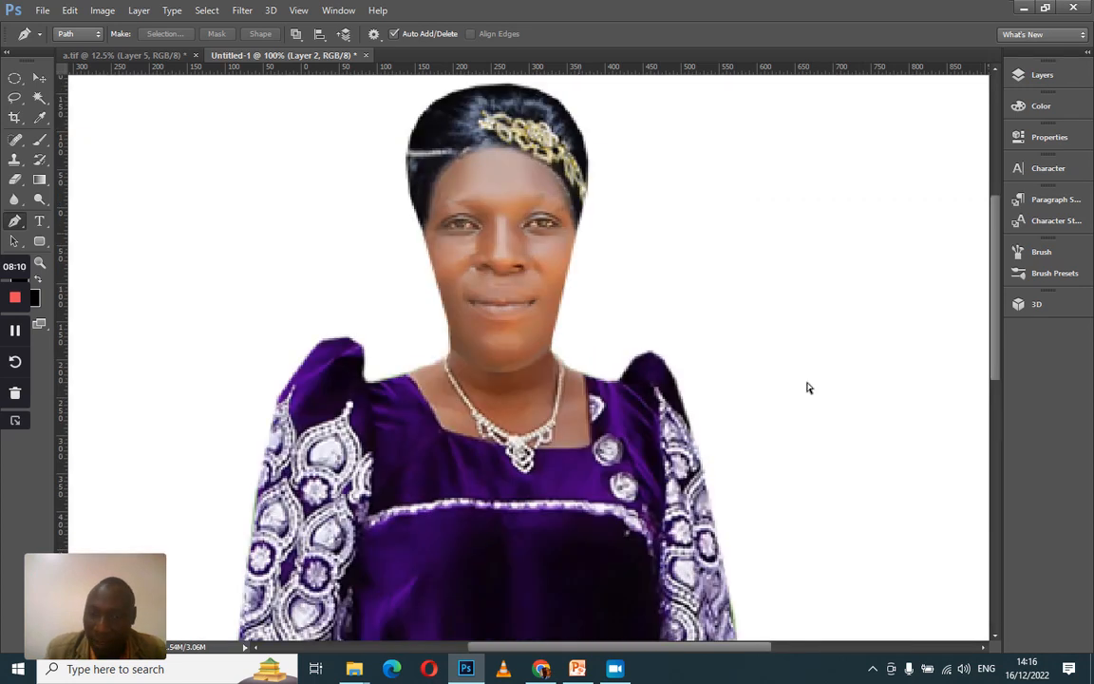
pyautogui.hotkey('ctrl', '+')
pyautogui.hotkey('ctrl', '-')
pyautogui.hotkey('ctrl', '-')
pyautogui.hotkey('ctrl', '-')
pyautogui.hotkey('ctrl', '-')
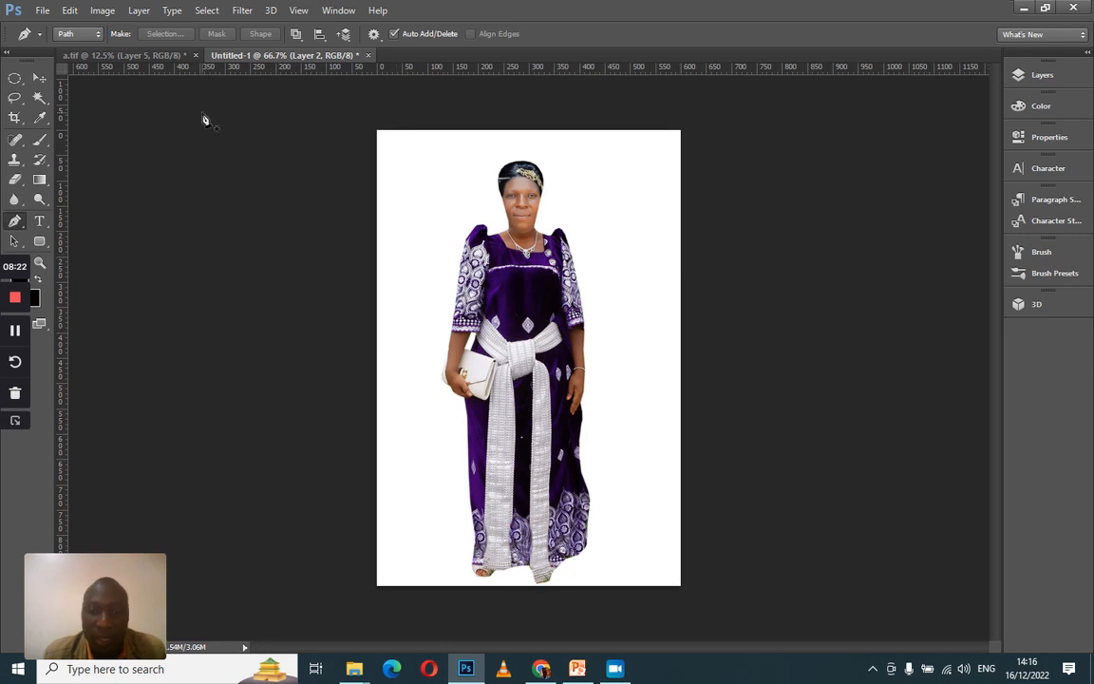
# Select the body on Layer 2 together with the head on Layer 3 and merge them into one layer
pyautogui.click(38, 78)
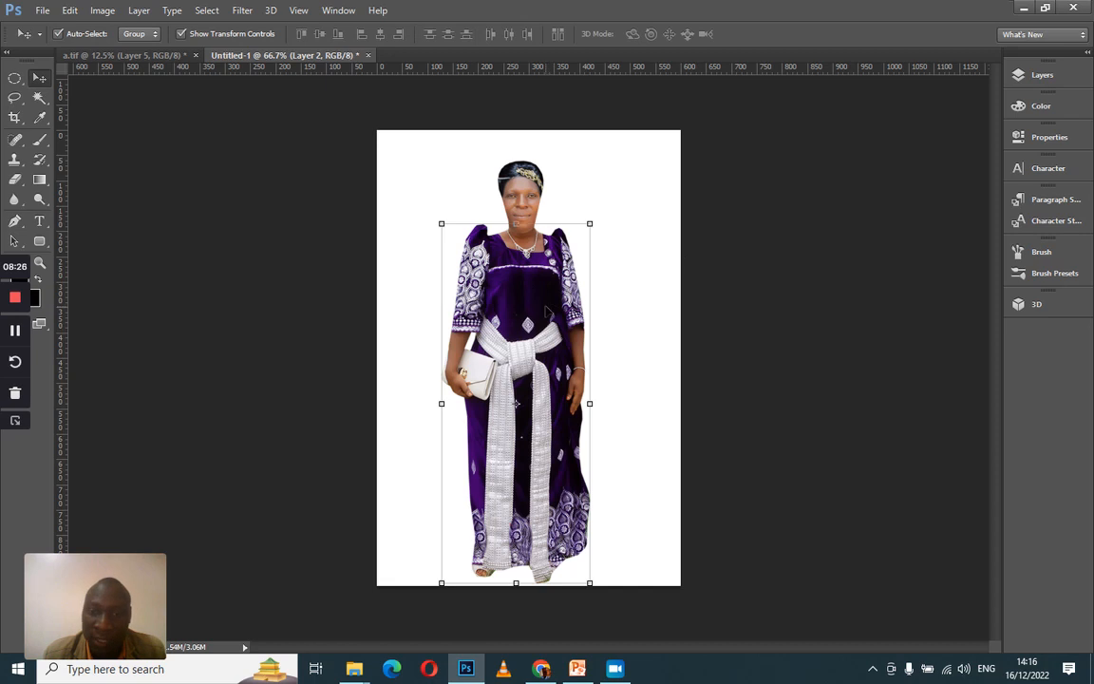
pyautogui.click(527, 192)
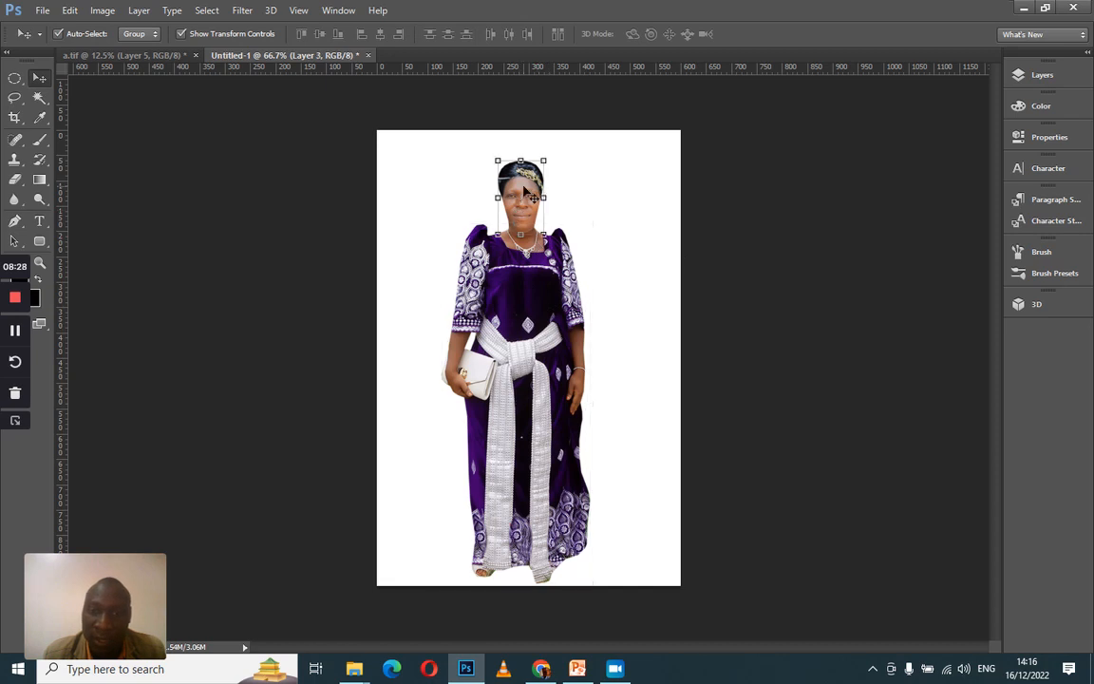
pyautogui.click(559, 389)
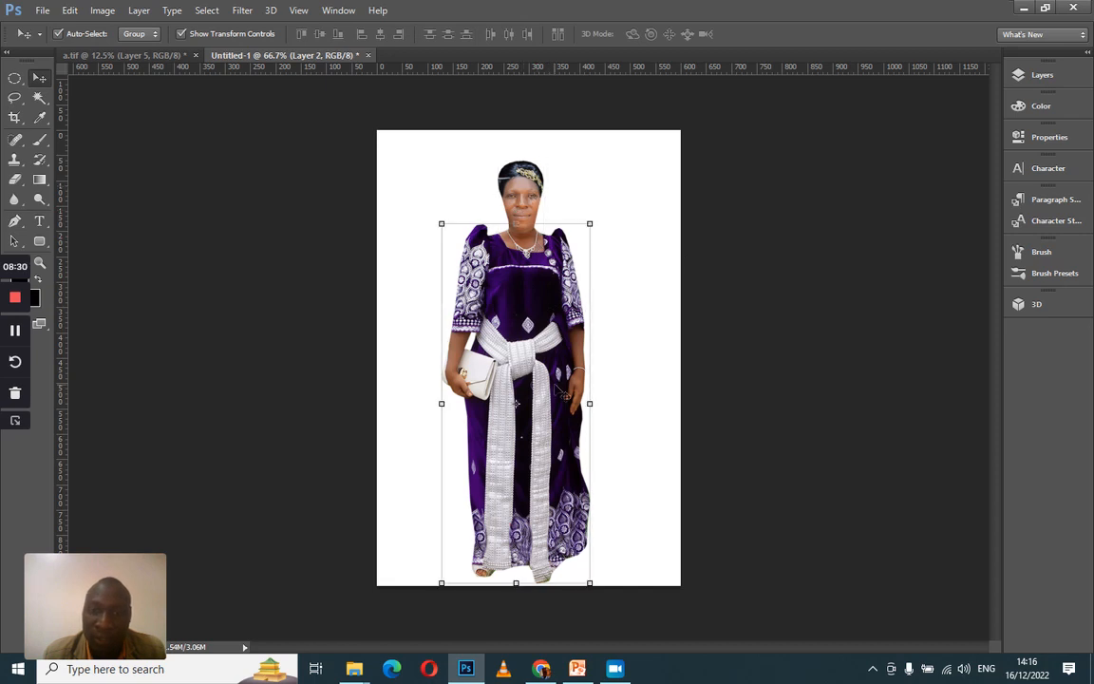
pyautogui.click(1044, 75)
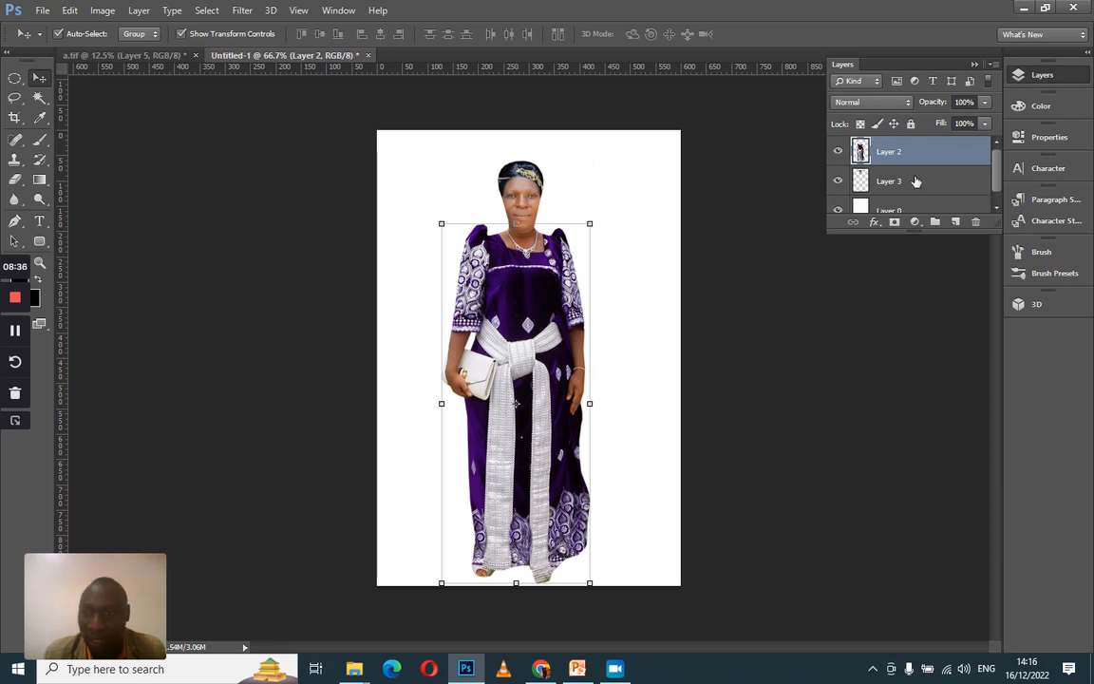
pyautogui.keyDown('shift'); pyautogui.click(916, 182); pyautogui.keyUp('shift')
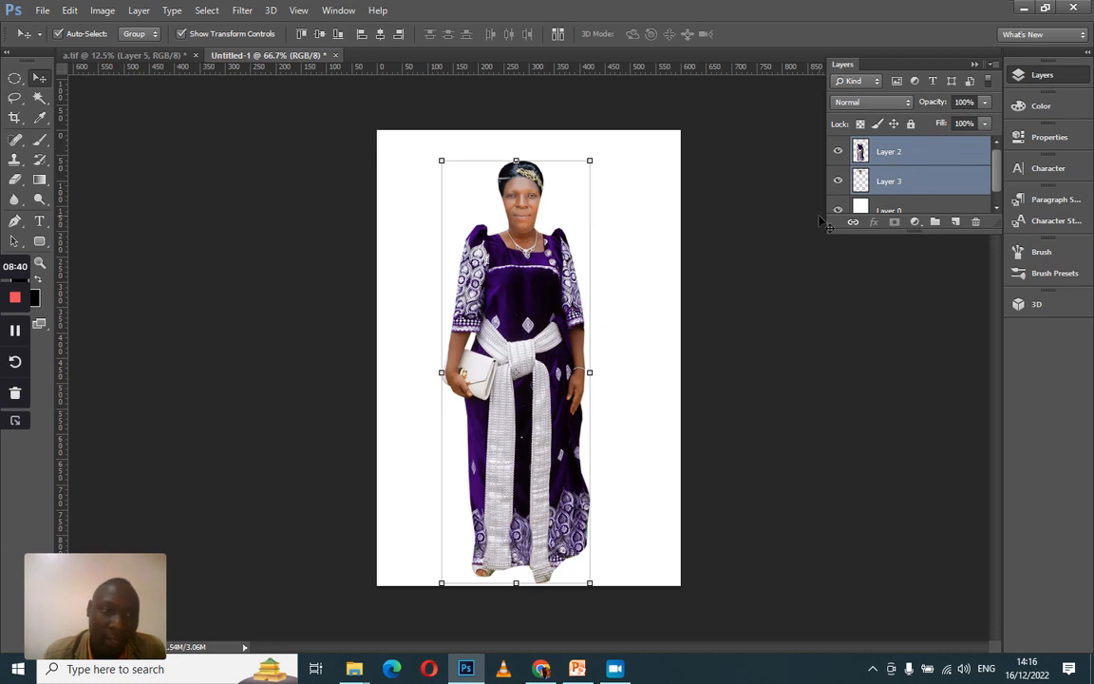
pyautogui.hotkey('ctrl', 'e')
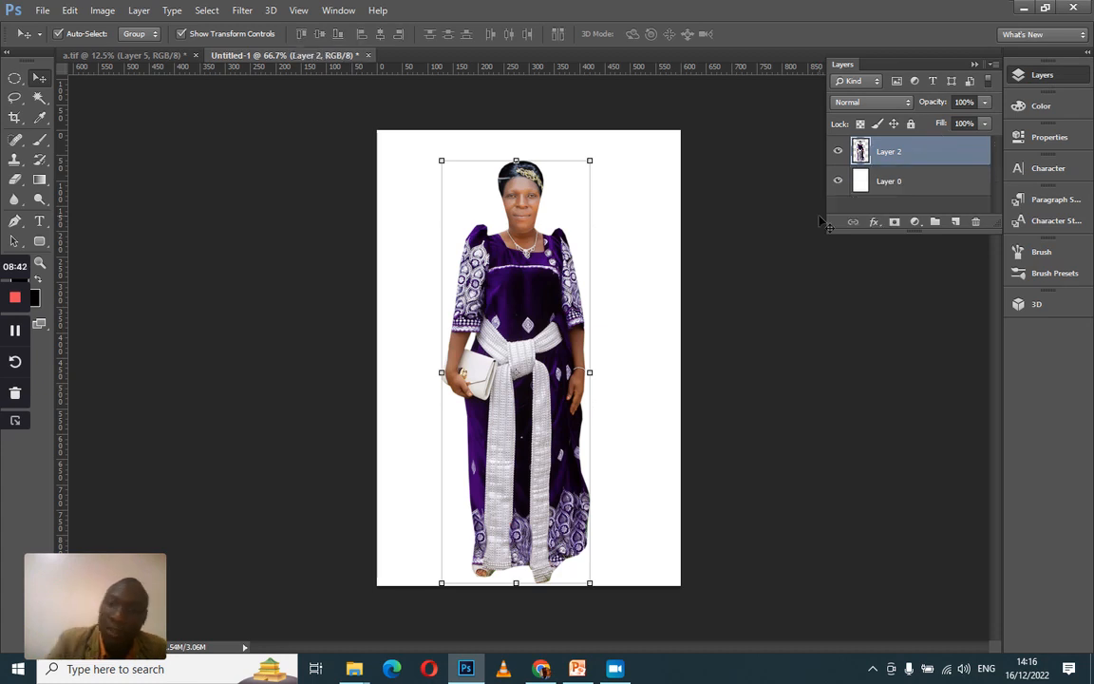
# Move the merged figure slightly up and to the right on the white canvas, and deselect it
pyautogui.click(730, 343)
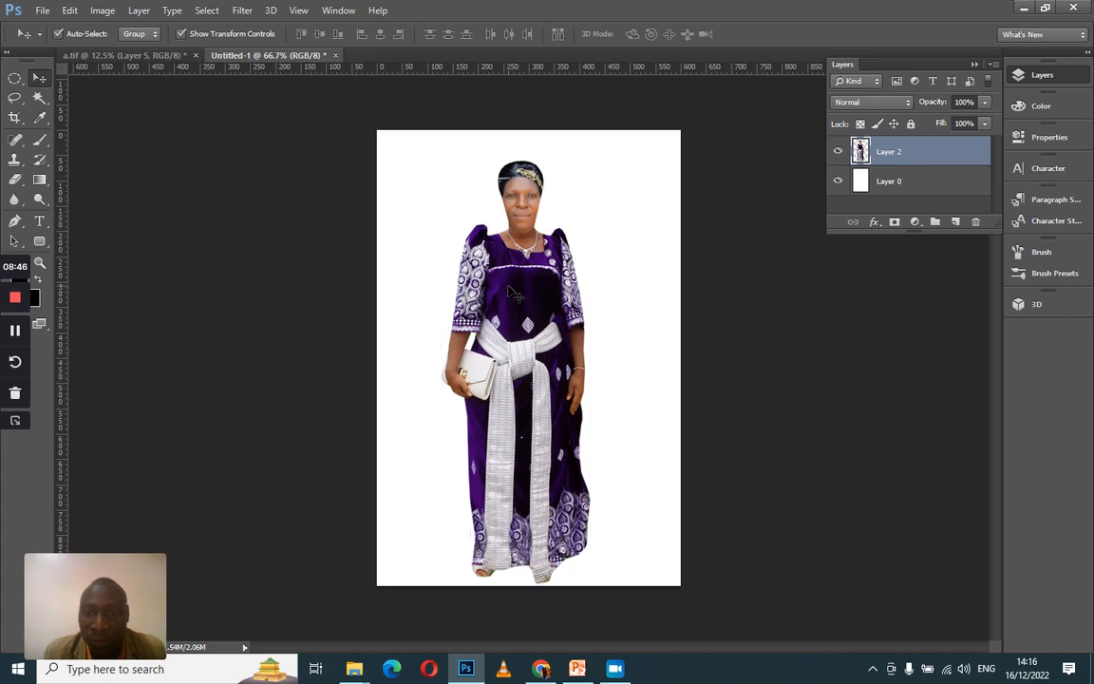
pyautogui.moveTo(513, 296)
pyautogui.mouseDown()
pyautogui.moveTo(647, 272)
pyautogui.moveTo(524, 283)
pyautogui.mouseUp()
pyautogui.click(777, 269)
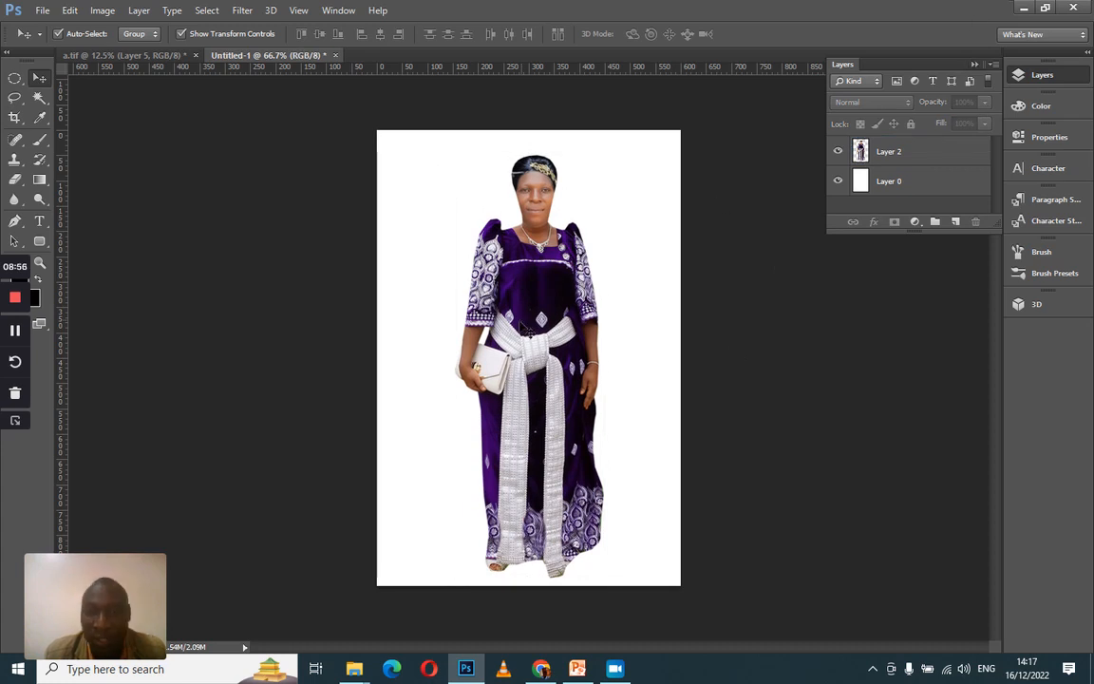
pyautogui.scroll(5, 537, 317)
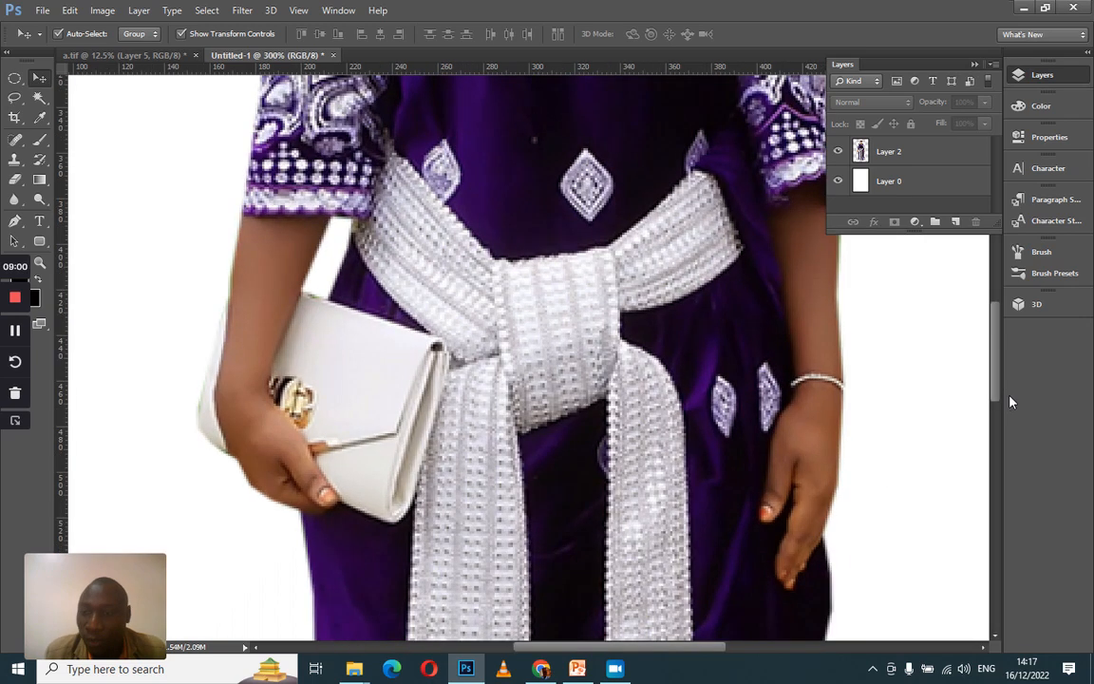
pyautogui.moveTo(994, 387); pyautogui.dragTo(1018, 250)
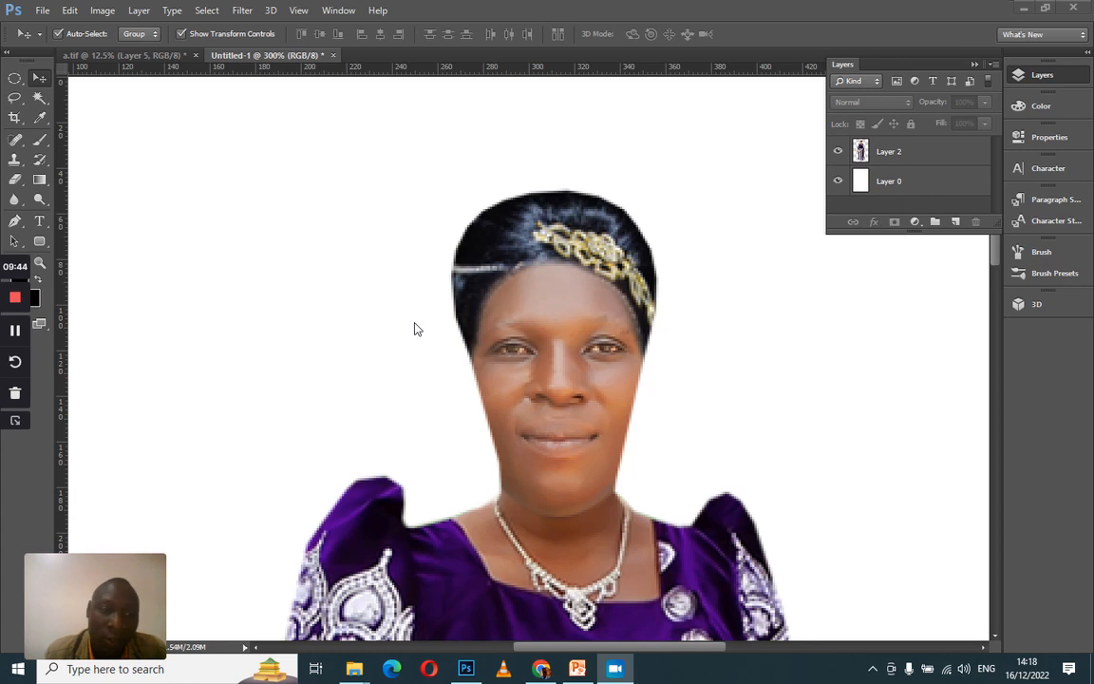
pyautogui.click(15, 333)
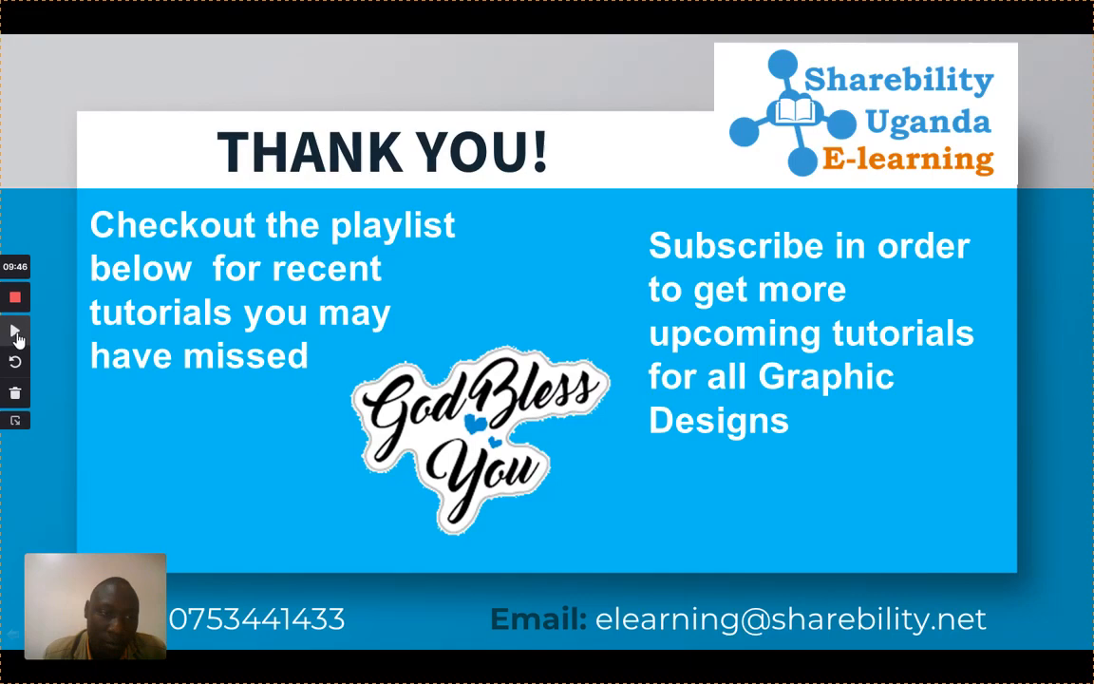
pyautogui.click(15, 335)
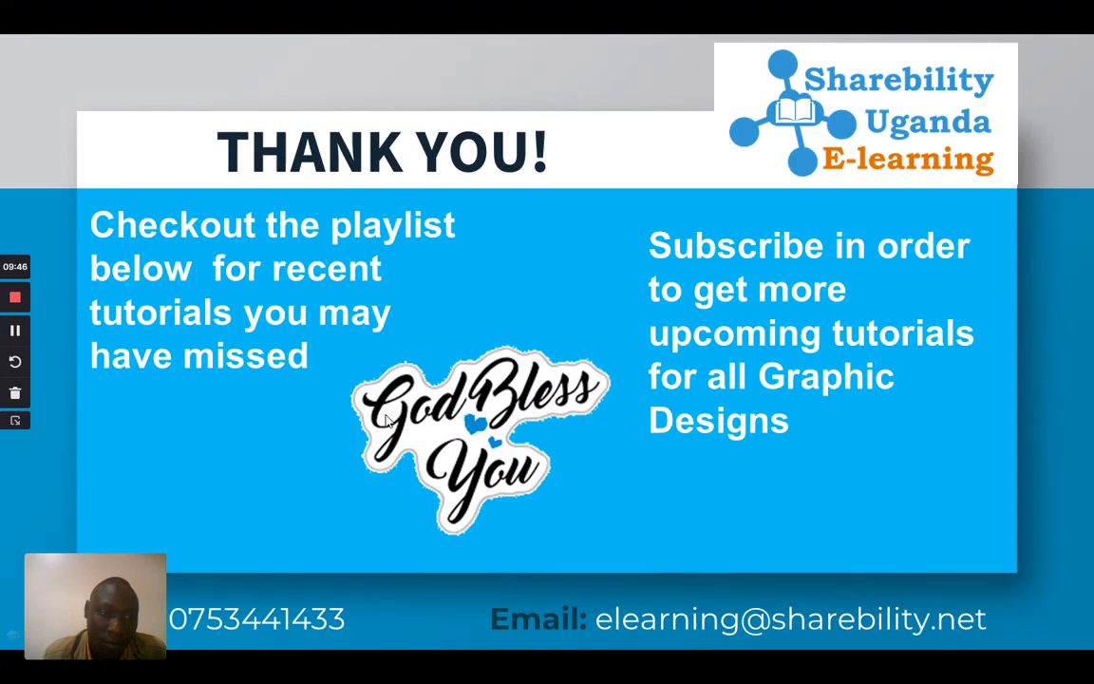